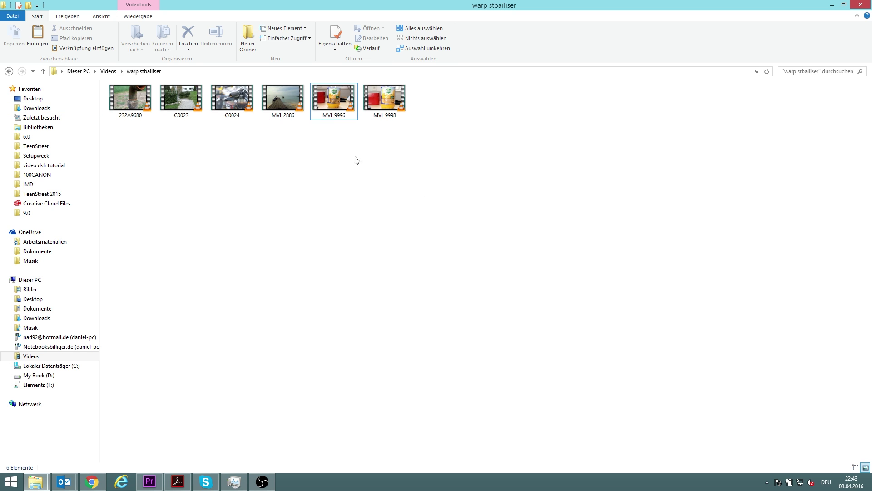
Drag MVI_9996.MOV from the warp stbailiser folder onto the start of the Premiere Pro timeline.
left_click_drag(340, 105, 141, 434)
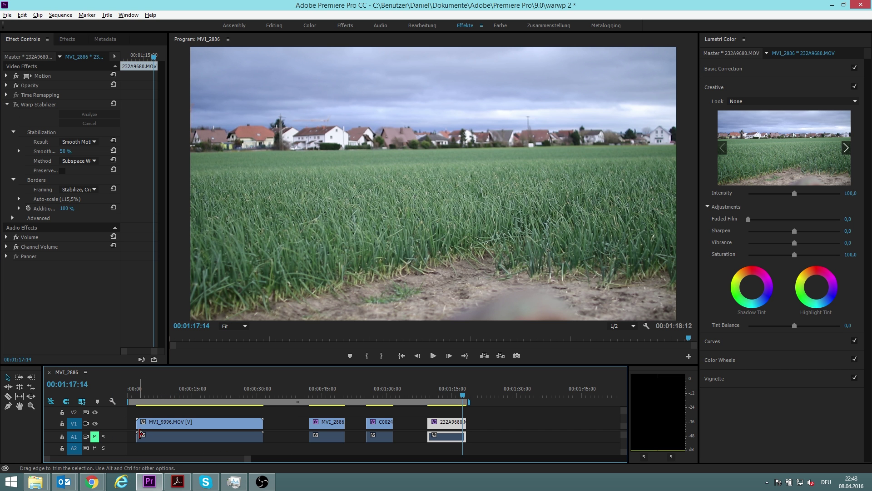
Select MVI_9996 at the start of V1 and play it back to preview the bottle shot.
left_click(163, 393)
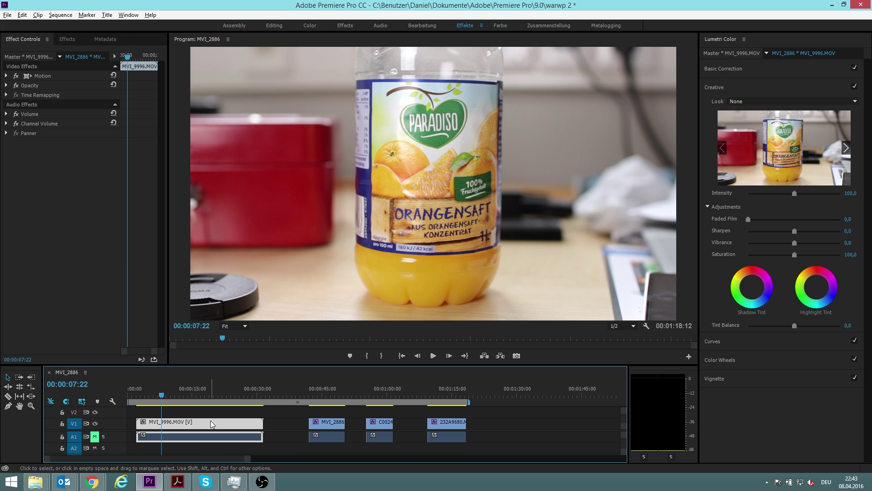
key("space")
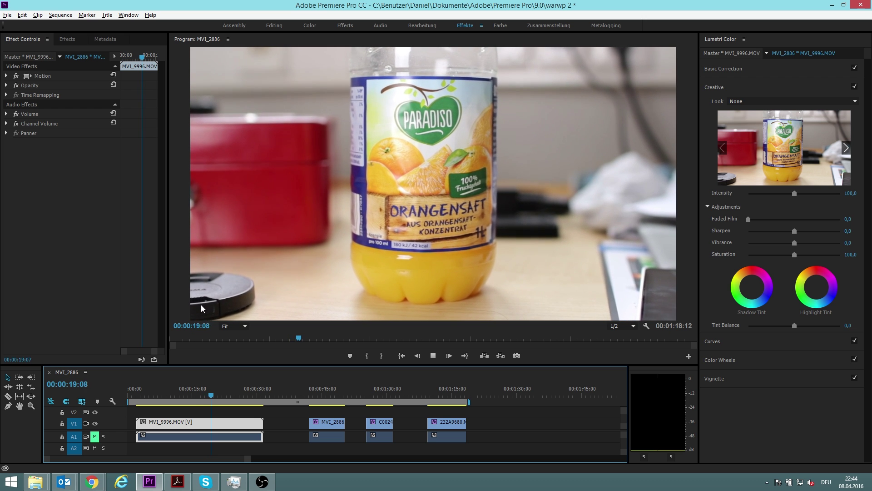
left_click(188, 390)
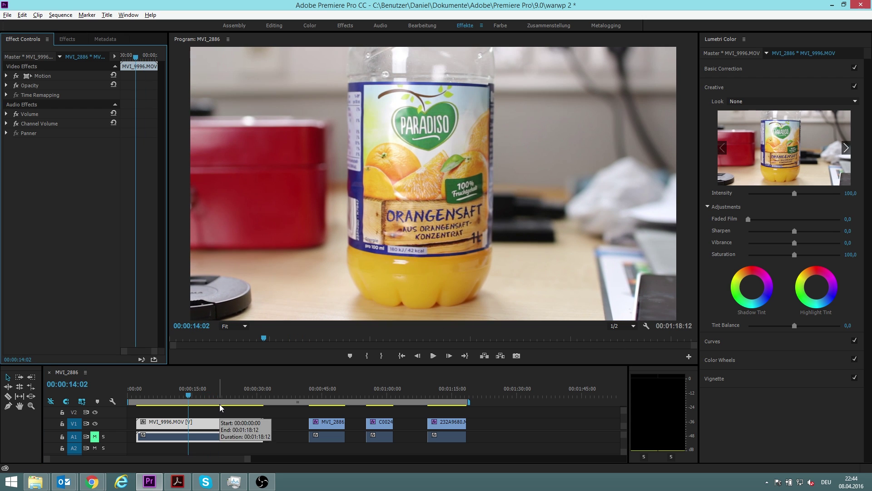
Search the Effects panel for 'war' to find Warp Stabilizer.
left_click(68, 39)
left_click(51, 50)
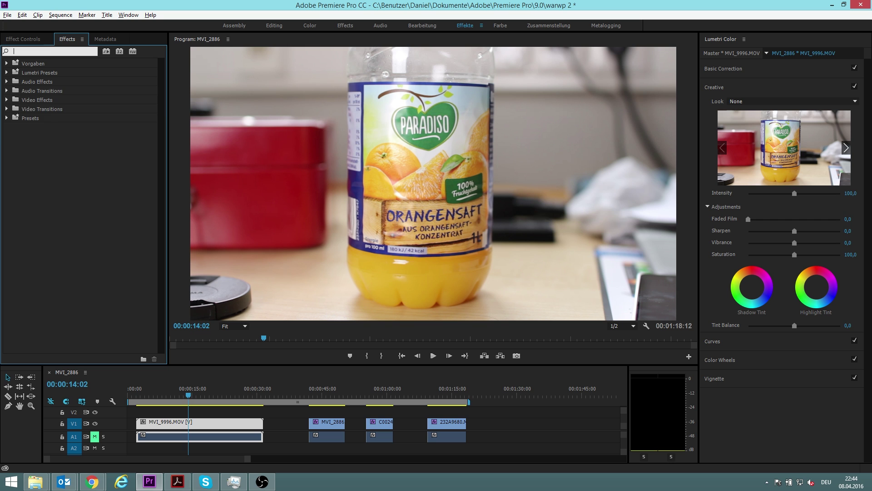
type("warp")
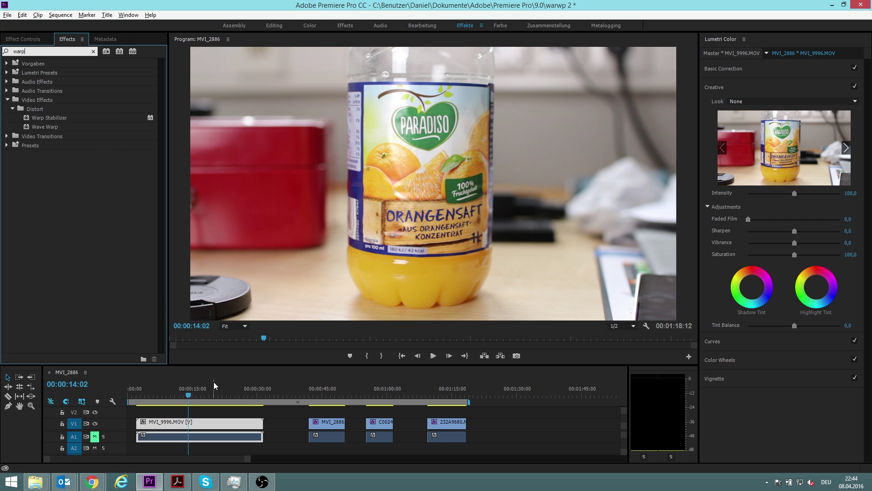
Razor MVI_9996 at 10:05 and 13:21 and delete the trailing piece.
left_click(173, 393)
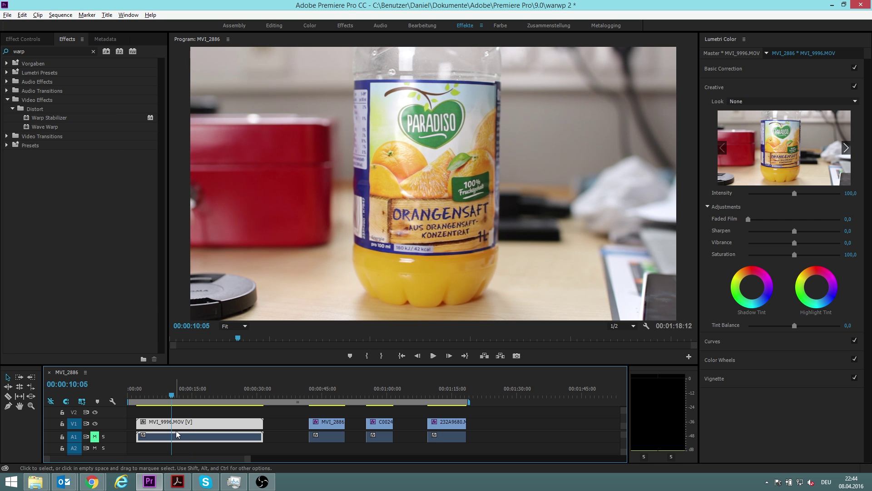
key("c")
left_click(177, 433)
left_click_drag(174, 397, 189, 399)
left_click(187, 427)
key("v")
left_click(207, 424)
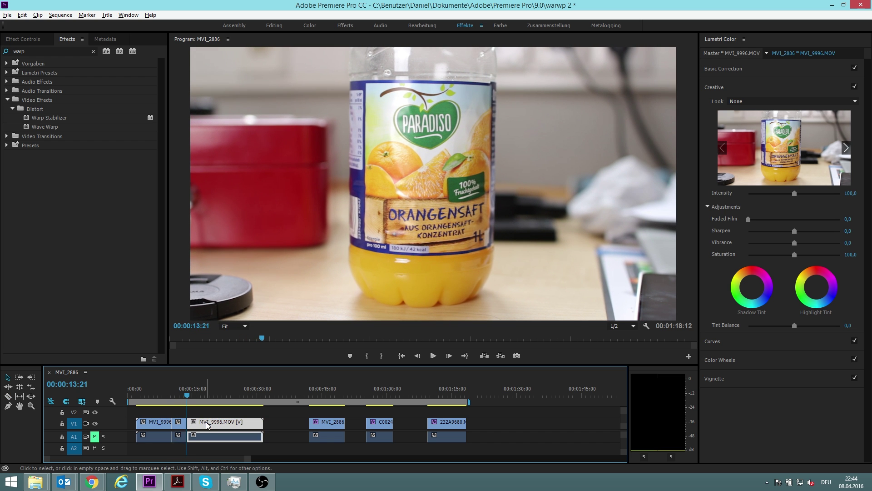
key("Delete")
left_click(176, 399)
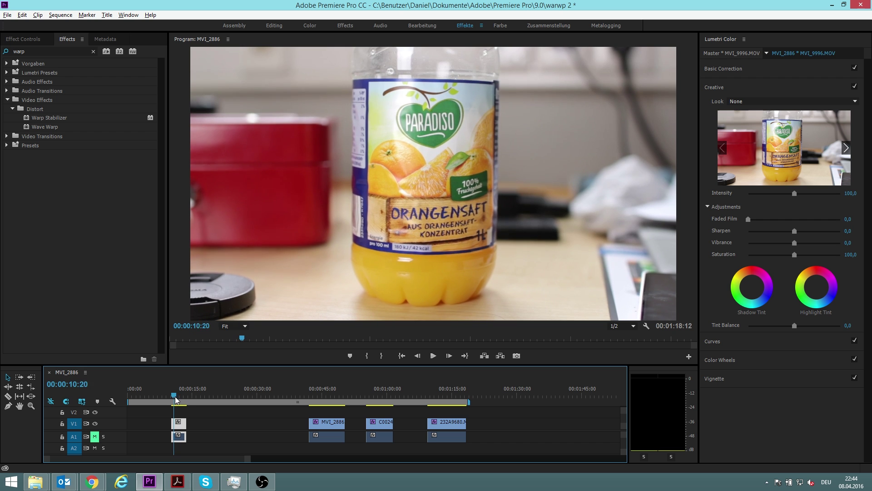
Apply Warp Stabilizer to the remaining short piece of MVI_9996 and show its settings.
left_click_drag(176, 398, 183, 398)
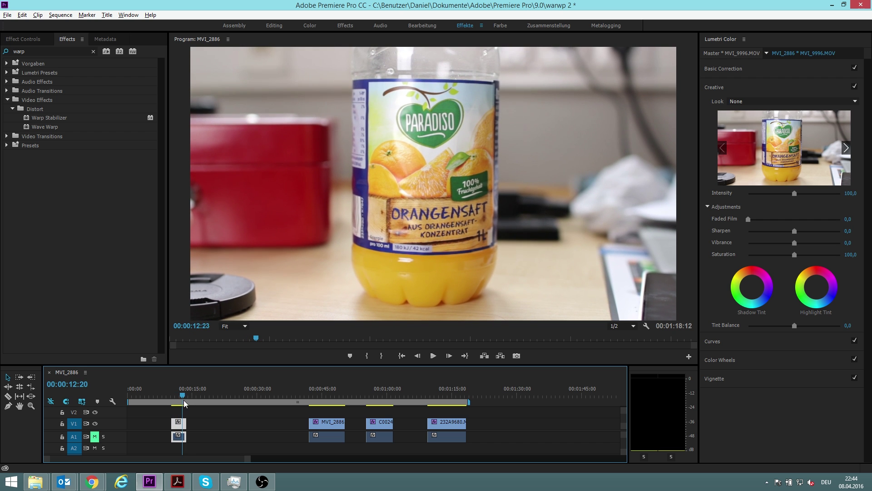
double_click(56, 116)
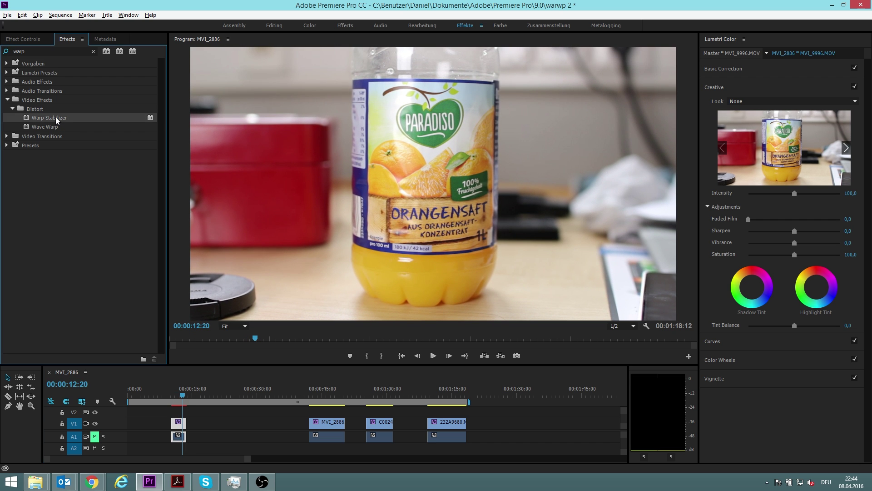
left_click(34, 40)
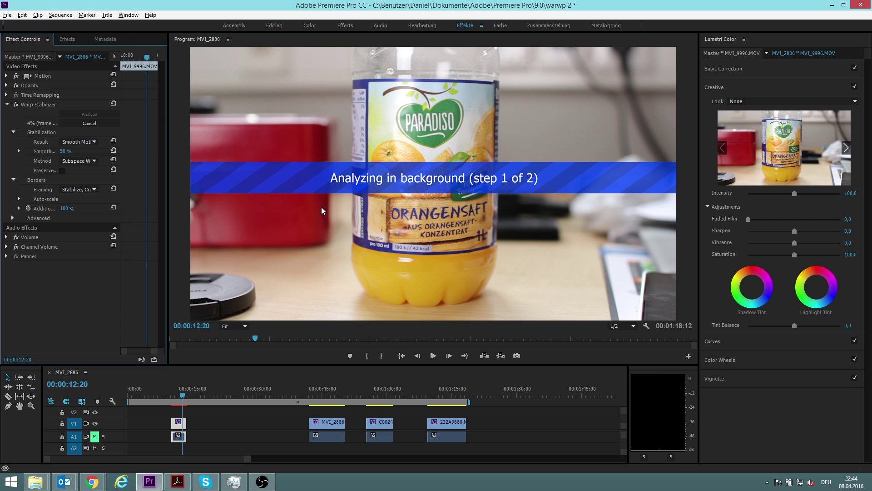
Widen the Effect Controls panel while Warp Stabilizer finishes analysing, auto-scaling to 101.6%.
left_click_drag(169, 133, 233, 127)
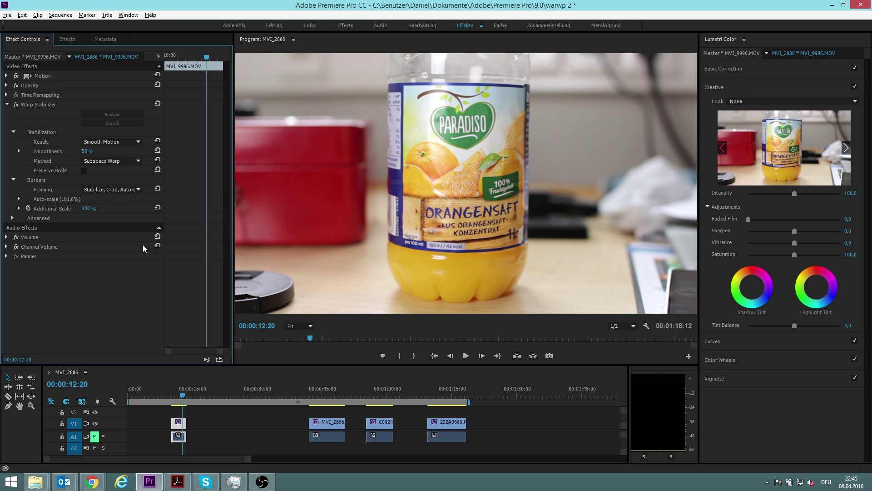
left_click(105, 143)
left_click(141, 151)
left_click(128, 141)
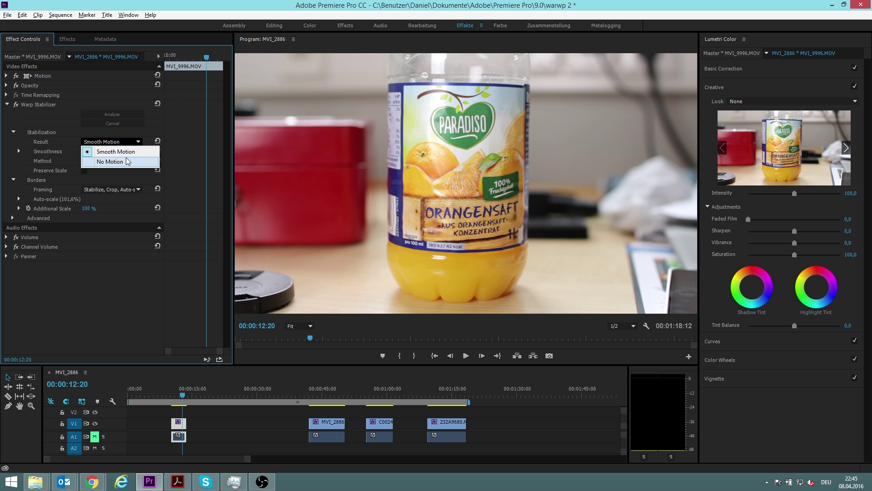
left_click(127, 153)
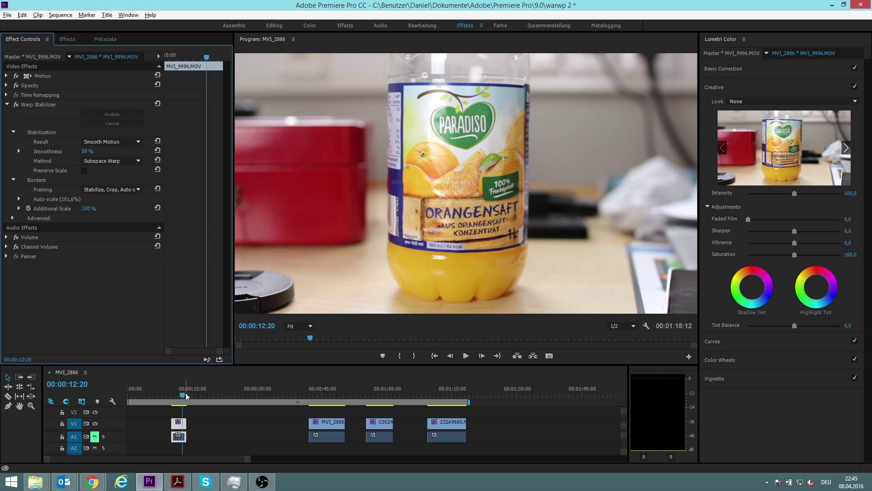
left_click_drag(184, 397, 175, 399)
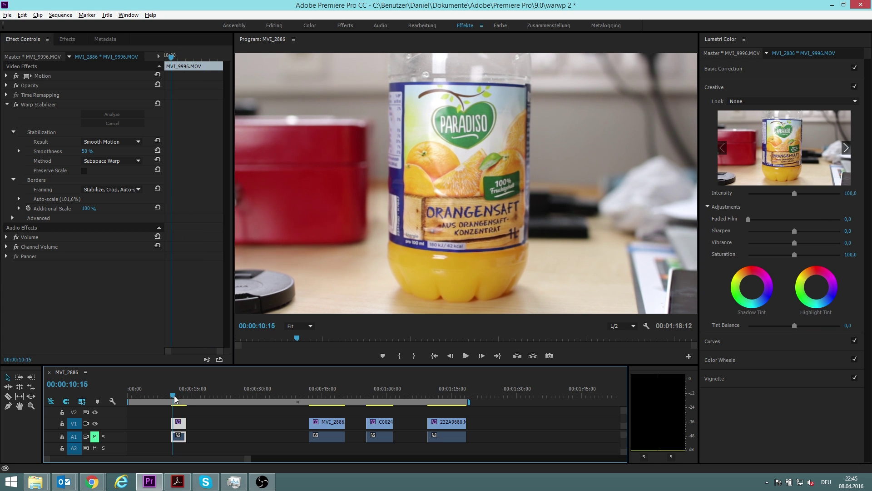
key("space")
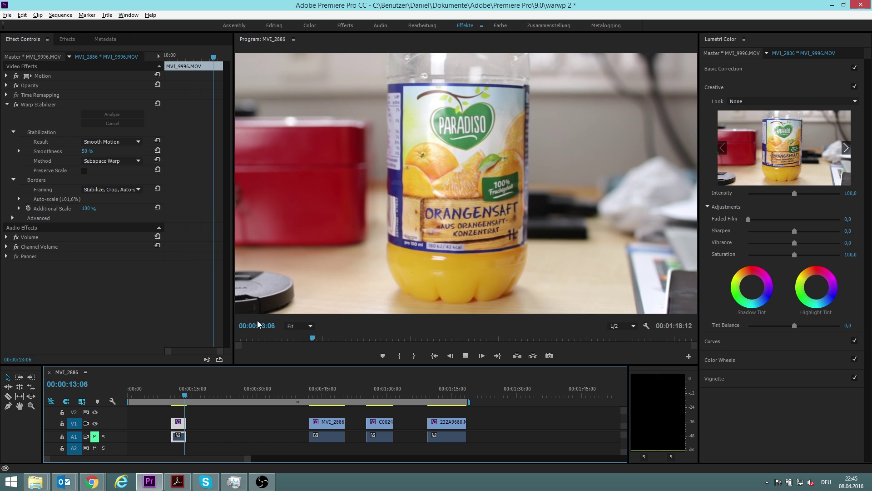
key("space")
key("space")
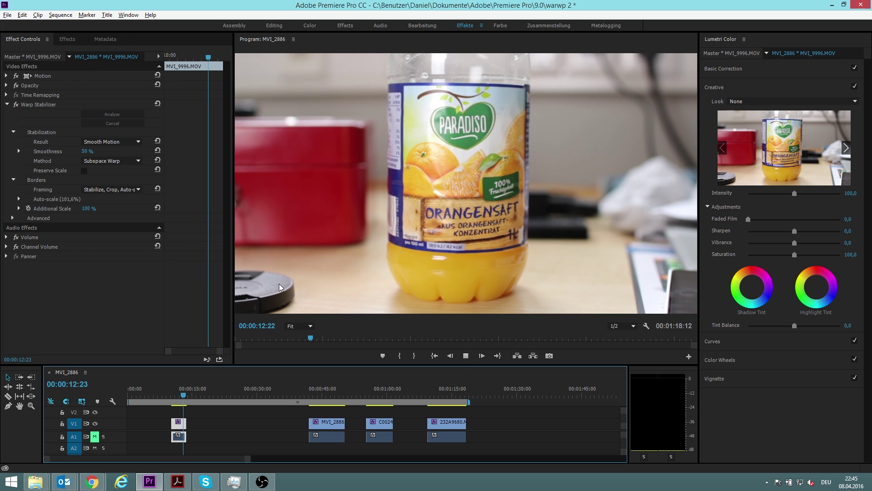
key("space")
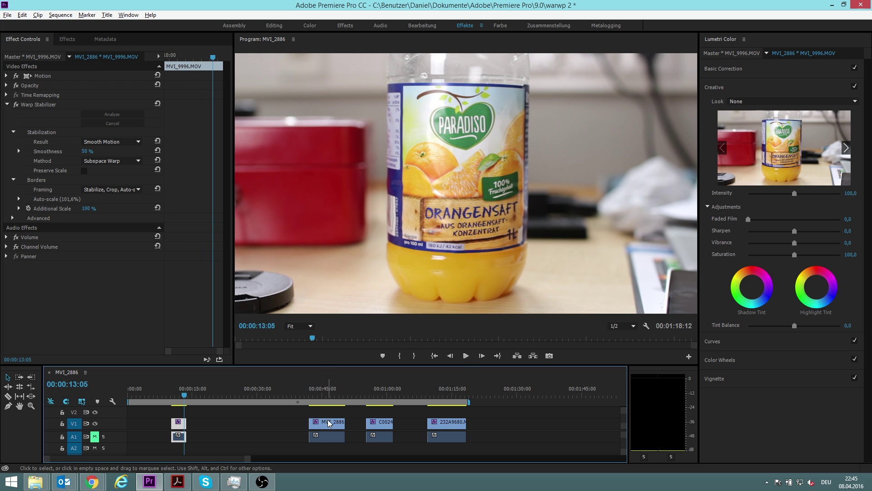
Move the bike handlebar clip C0024 earlier and preview it from 21:23.
left_click_drag(231, 425, 232, 424)
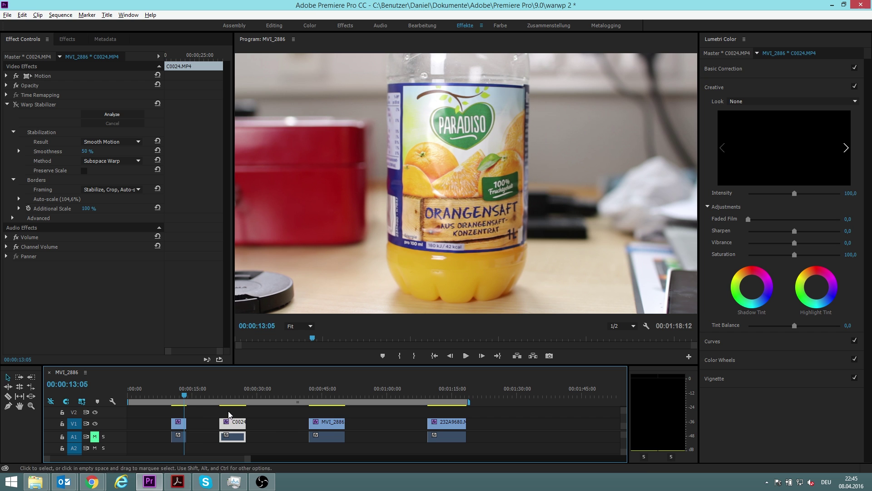
left_click(235, 391)
left_click(221, 393)
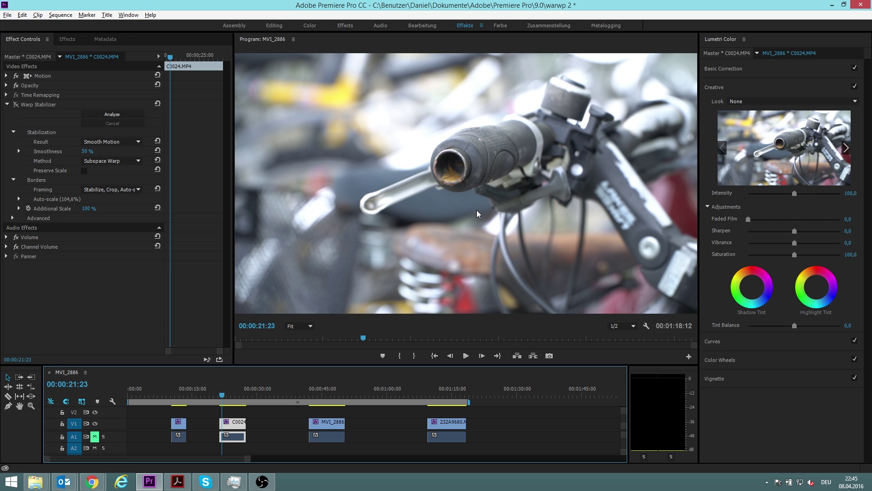
key("space")
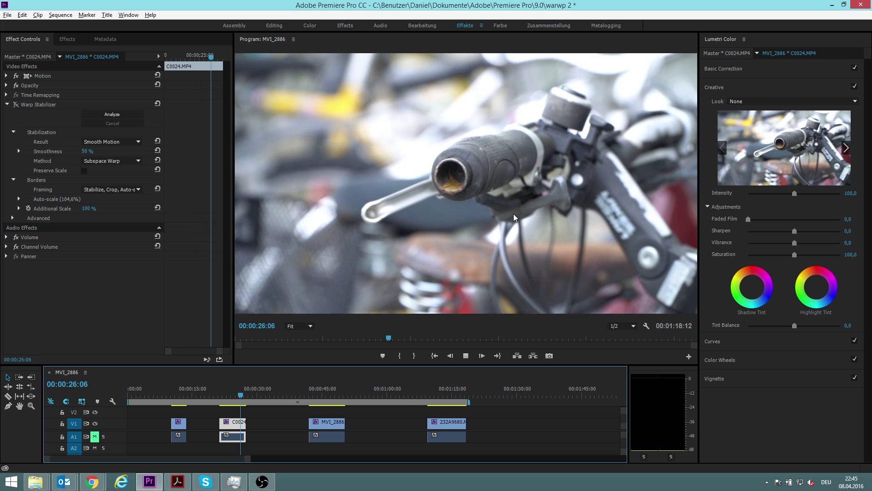
left_click(243, 390)
left_click_drag(243, 390, 228, 391)
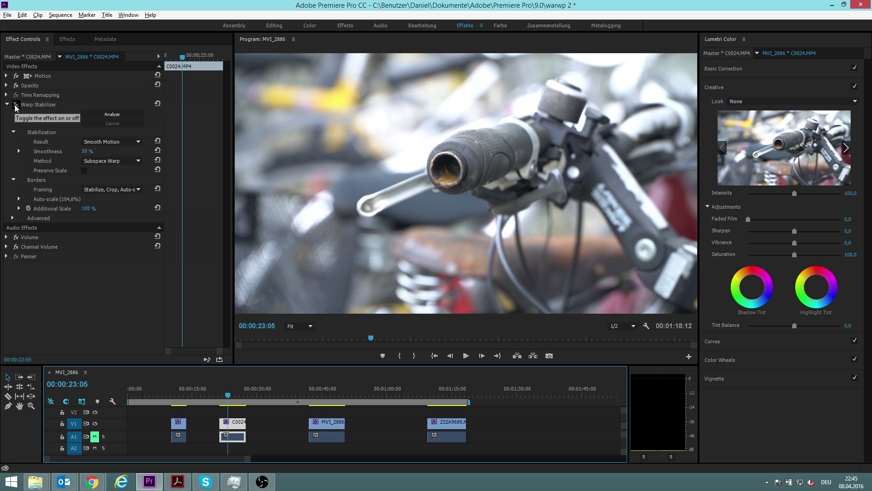
Compare C0024 with Warp Stabilizer off and on, leave it enabled, then go to MVI_2886.
left_click(16, 105)
key("space")
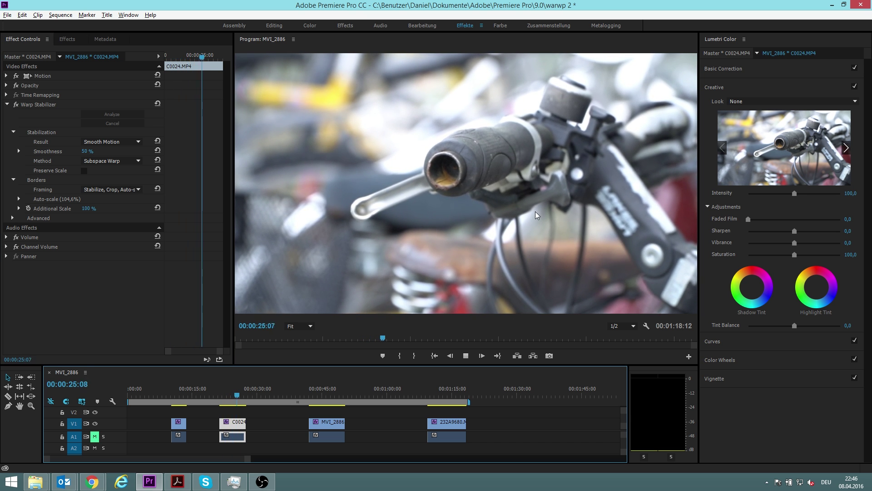
key("space")
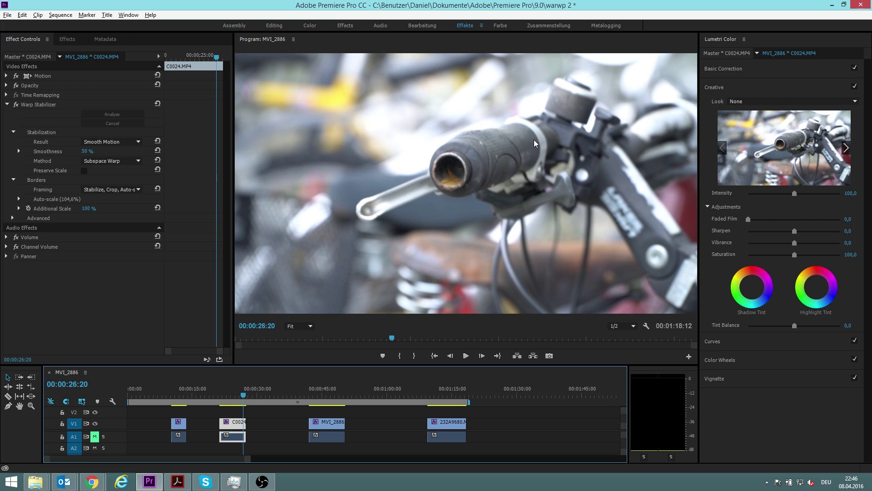
left_click(221, 394)
left_click(224, 395)
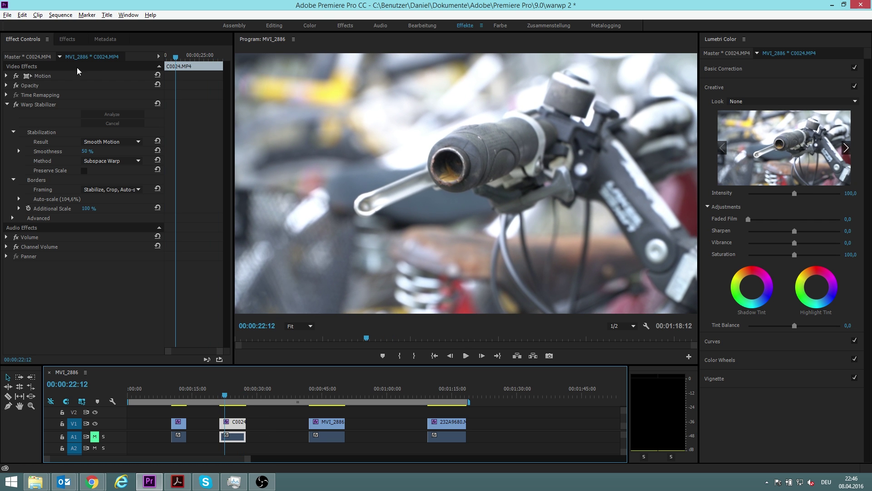
left_click(16, 105)
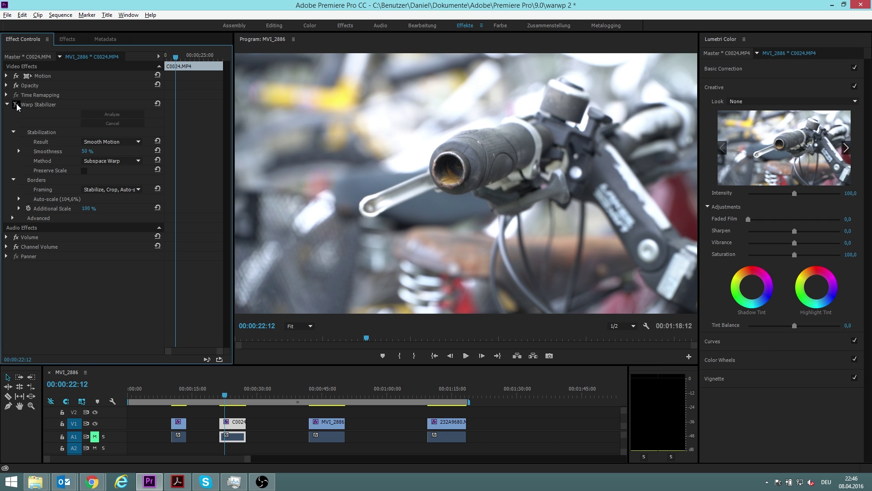
left_click(16, 106)
key("space")
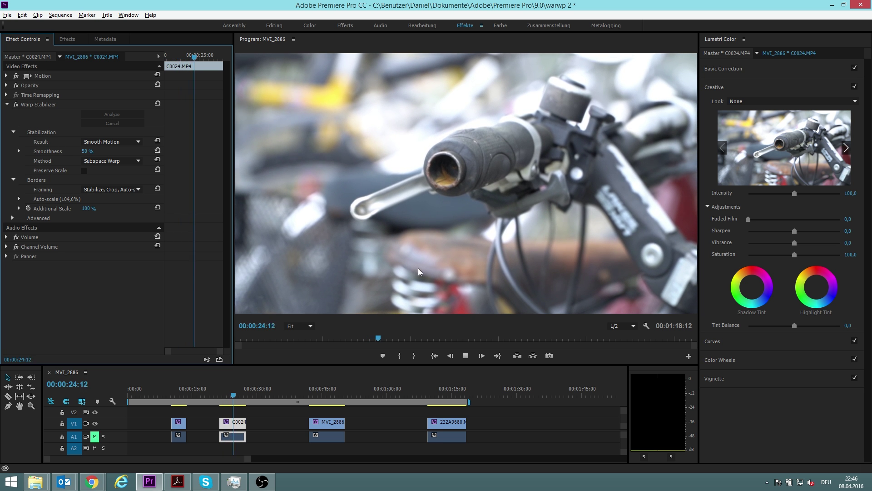
left_click(317, 396)
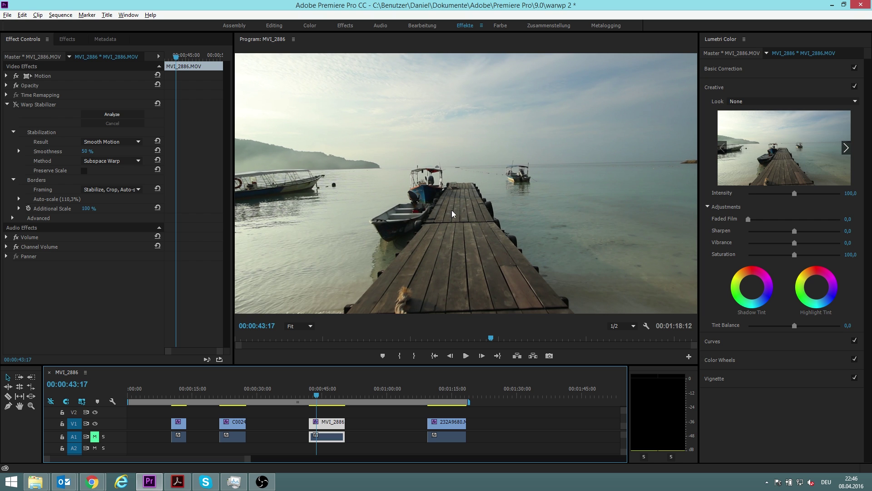
Play the pier clip MVI_2886, enable its Warp Stabilizer, and replay the stabilised result.
key("space")
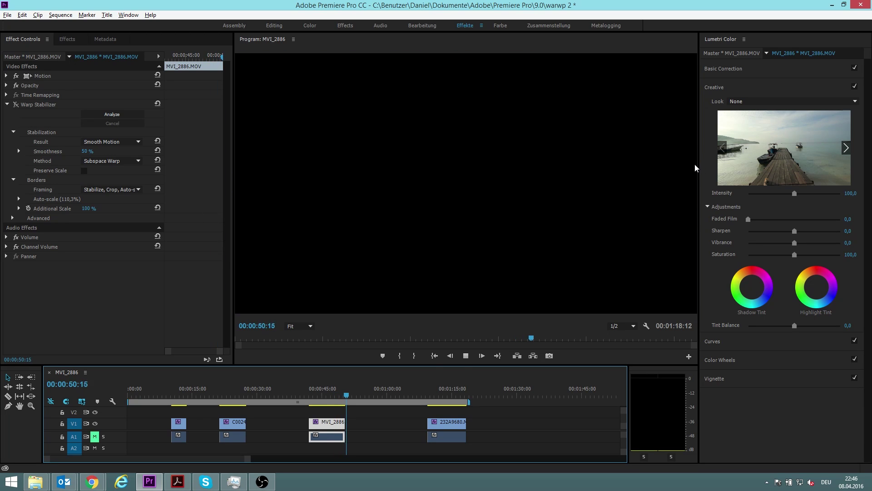
left_click(311, 397)
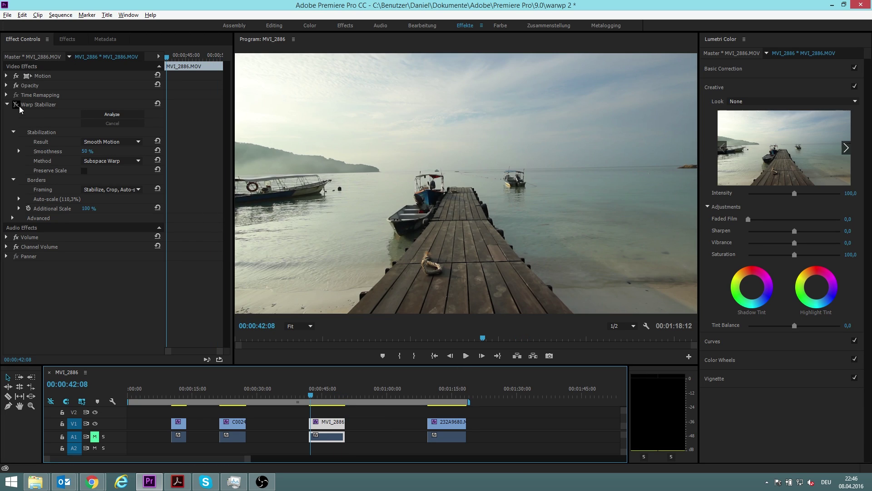
left_click(16, 105)
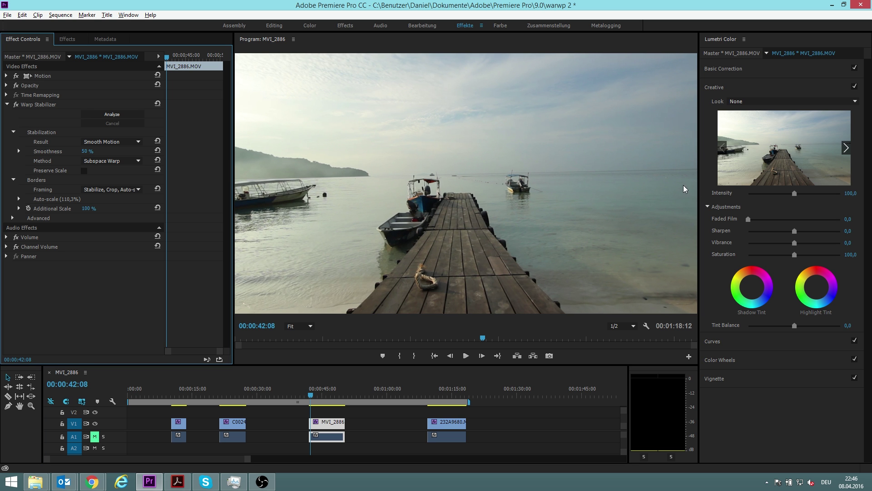
key("space")
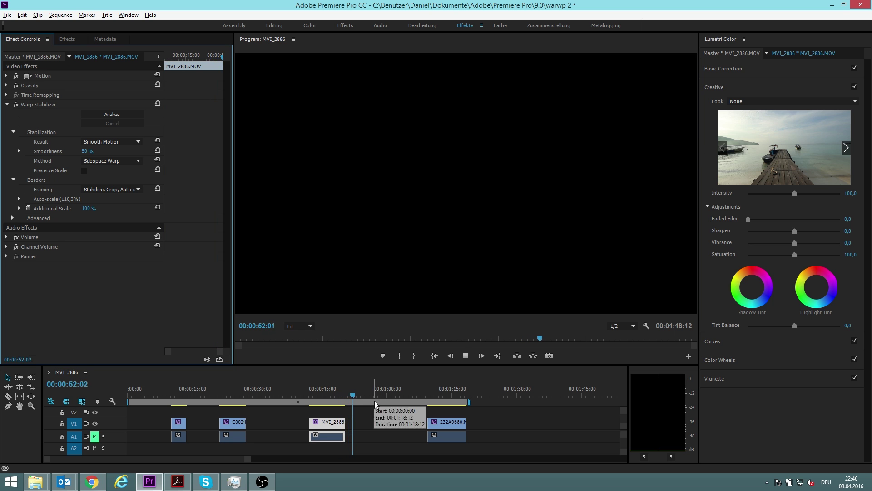
left_click(425, 385)
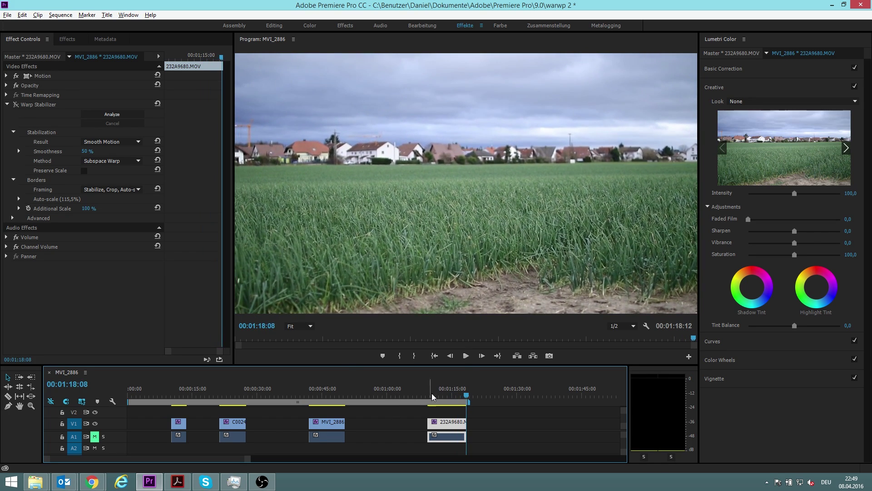
Enable Warp Stabilizer on pipe clip 232A9680 and review its playback around 01:13:07.
left_click_drag(434, 392, 430, 394)
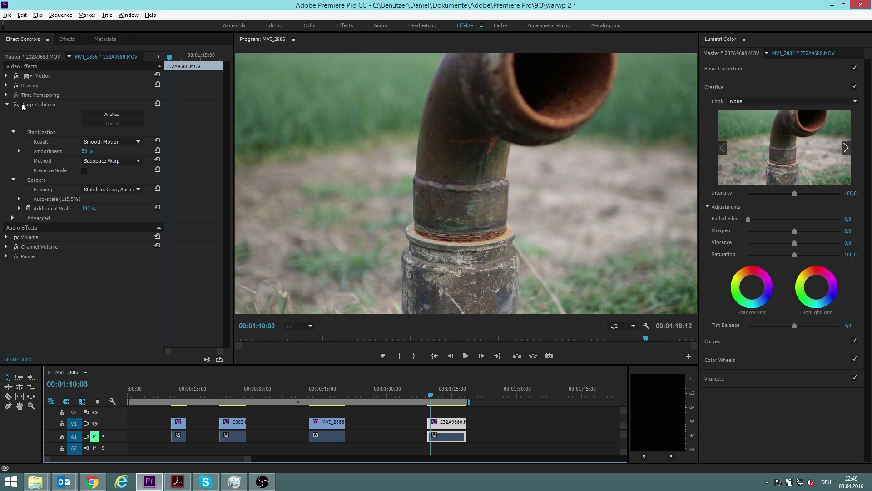
left_click(16, 105)
key("space")
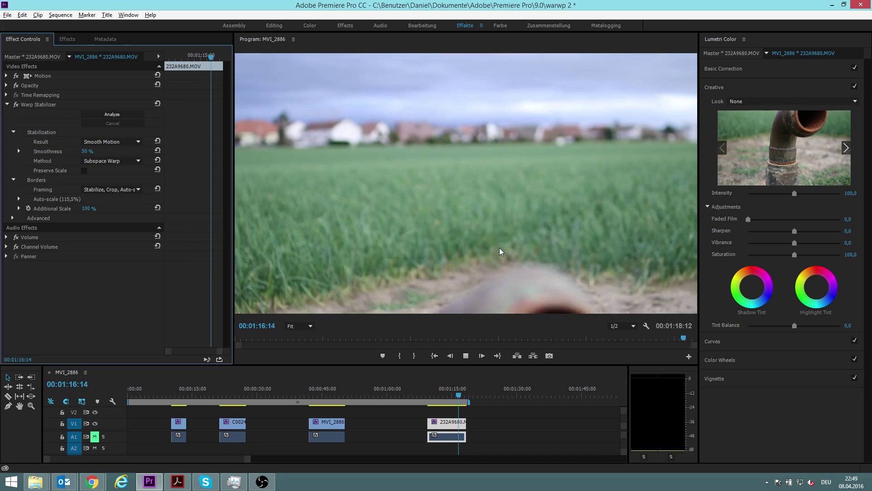
key("space")
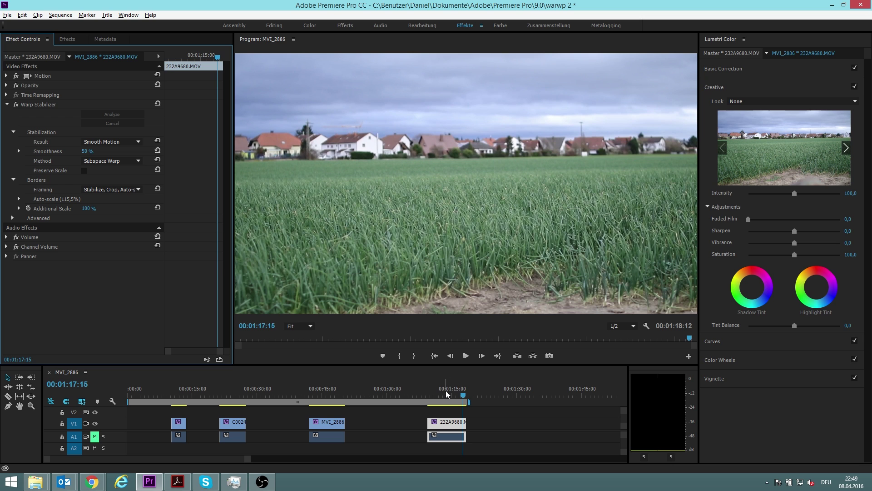
left_click(446, 391)
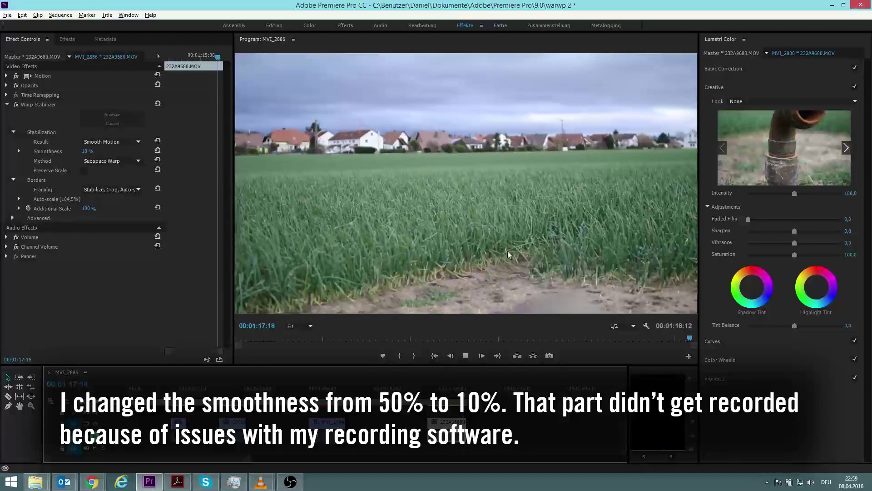
left_click(448, 390)
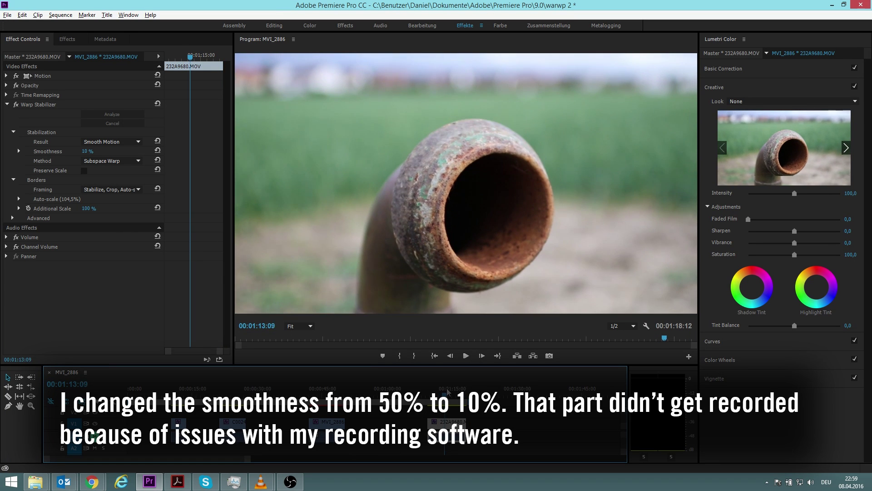
Set the pipe clip's Warp Stabilizer Method to Position, Scale, Rotation and replay it.
key("space")
left_click(448, 390)
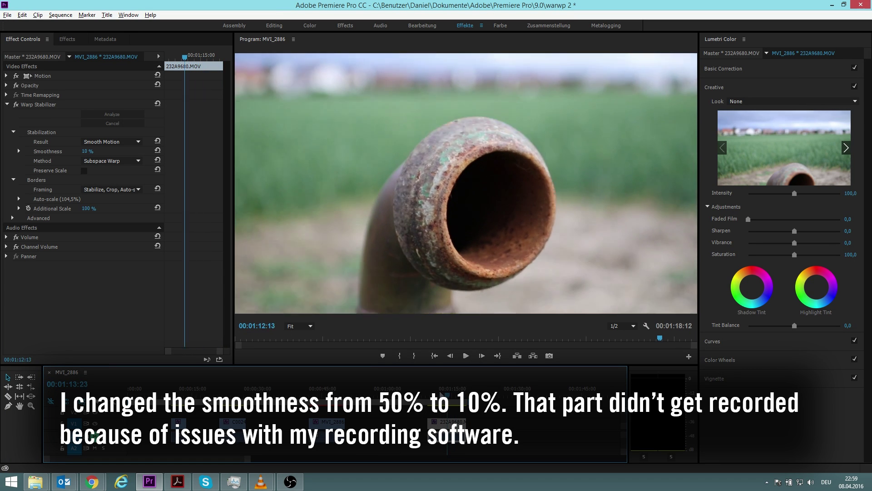
left_click(430, 390)
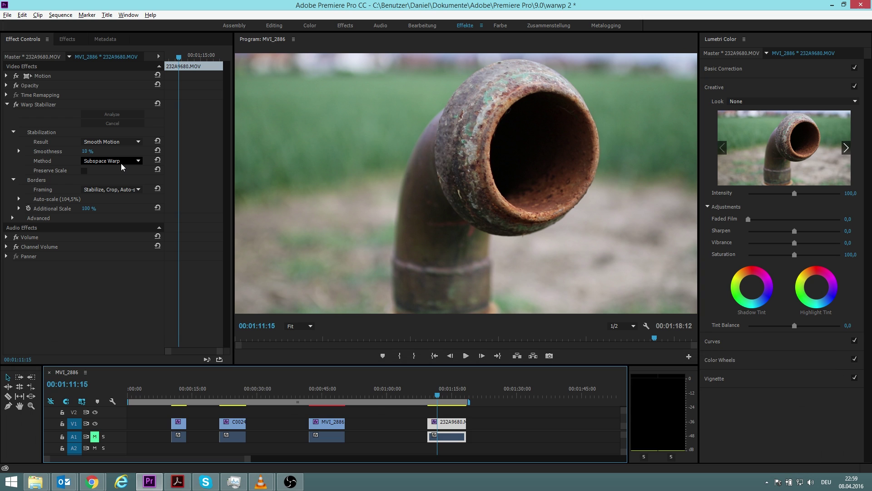
left_click(121, 162)
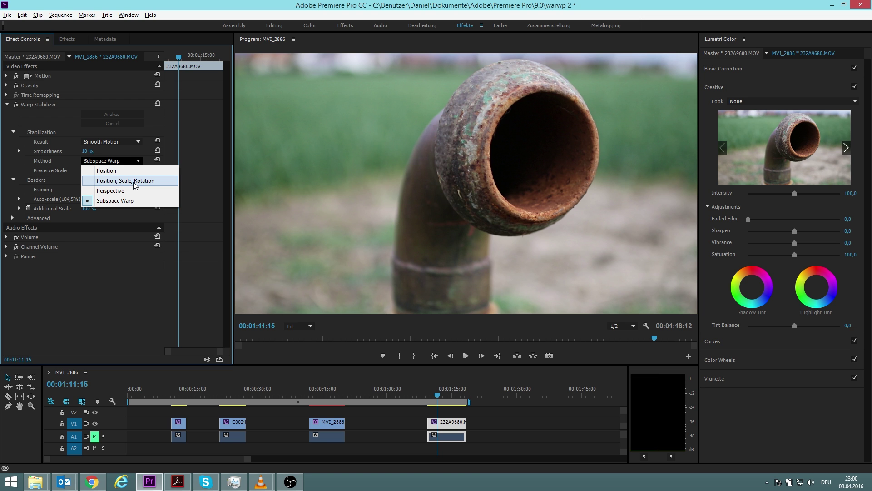
left_click(134, 181)
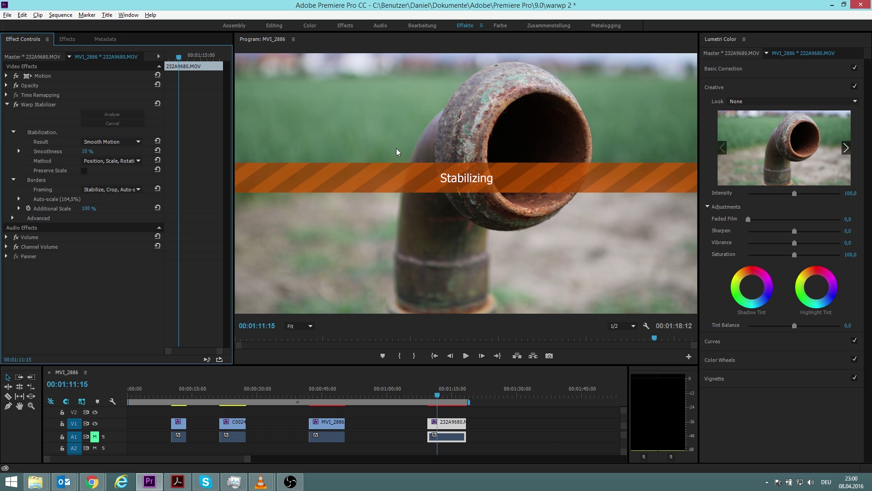
key("space")
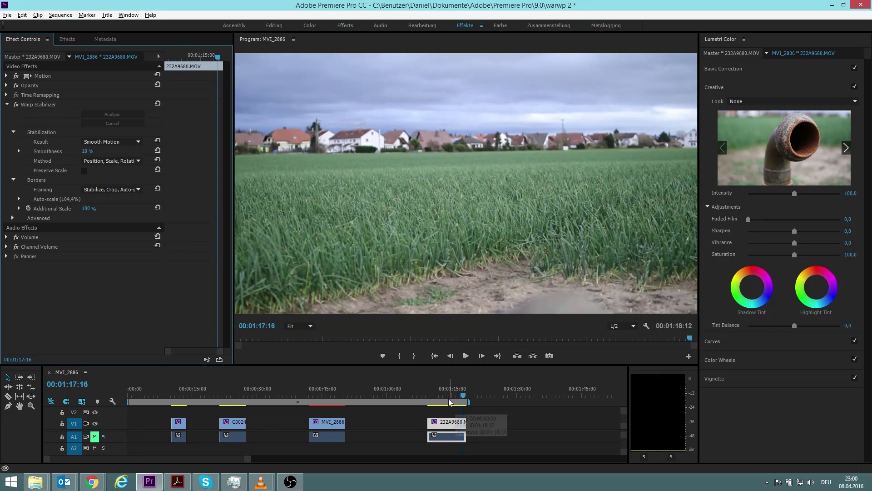
Replay pipe clip 232A9680 between about 01:11 and 01:14 to review the stabilisation.
left_click(443, 395)
mouse_move(443, 393)
left_mouse_down()
mouse_move(460, 408)
mouse_move(447, 406)
left_mouse_up()
key("space")
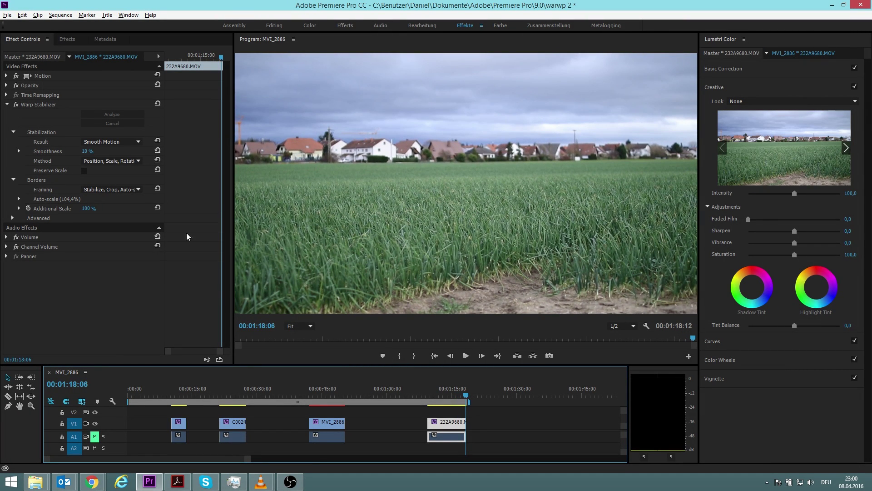
key("End")
left_click(437, 390)
key("space")
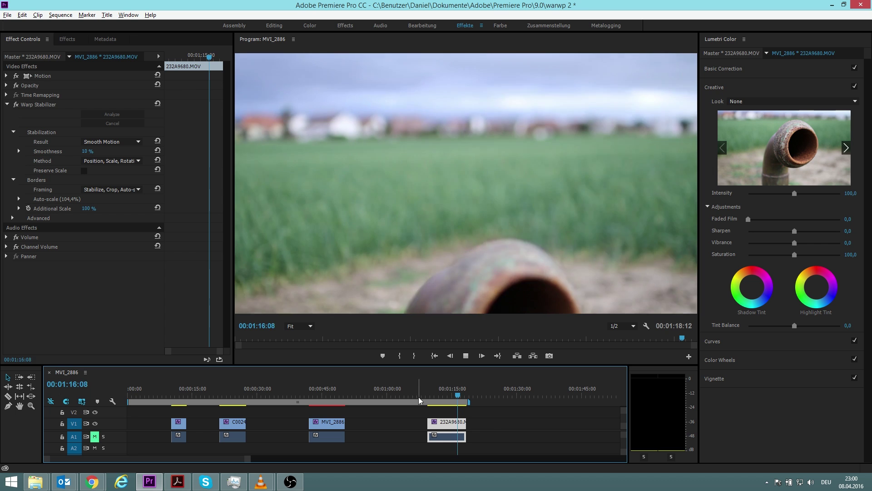
left_click(447, 392)
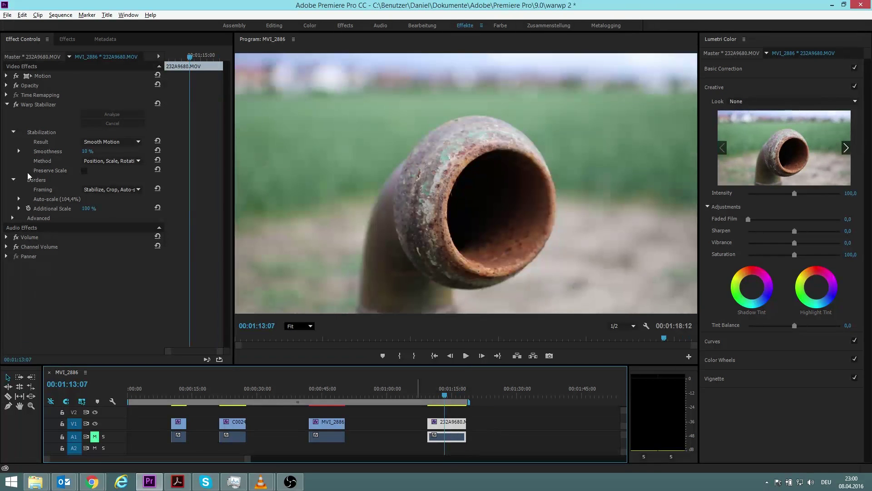
Compare the pipe clip with Warp Stabilizer off, re-enable it, and select pier clip MVI_2886.
left_click(16, 105)
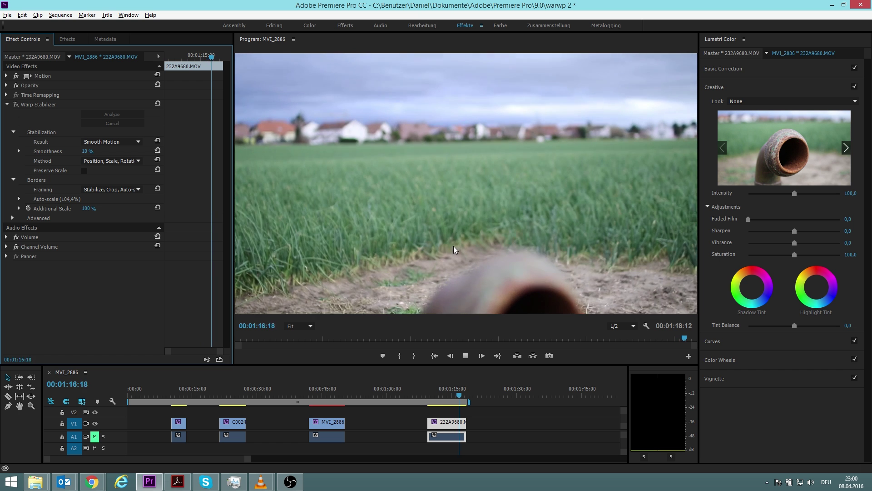
key("space")
left_click(17, 105)
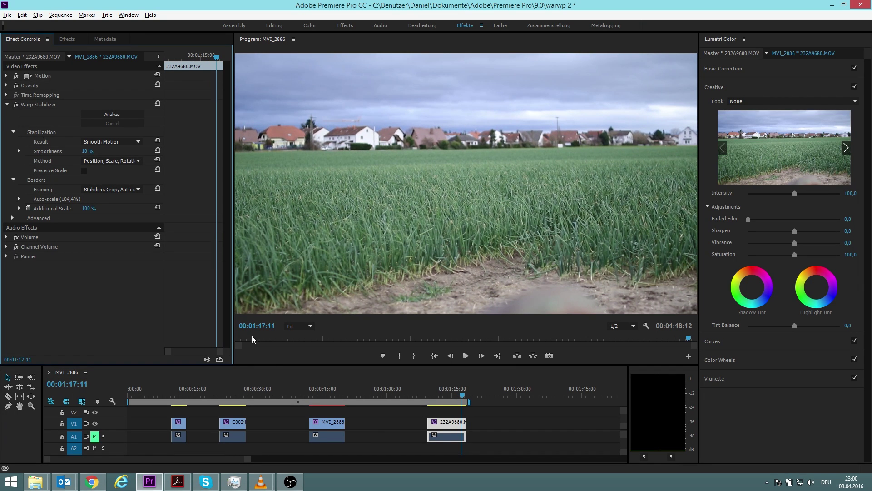
left_click(322, 391)
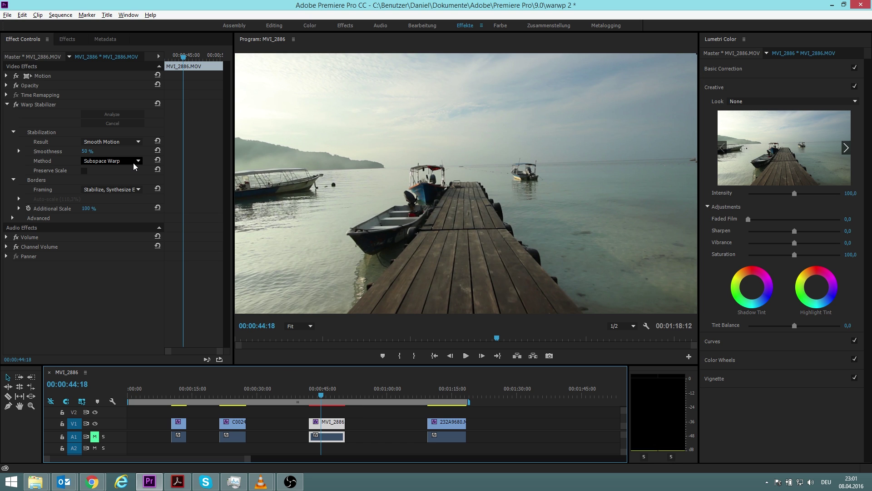
Keep Subspace Warp, set the pier clip's Framing to Stabilize Only, and preview it.
left_click(133, 162)
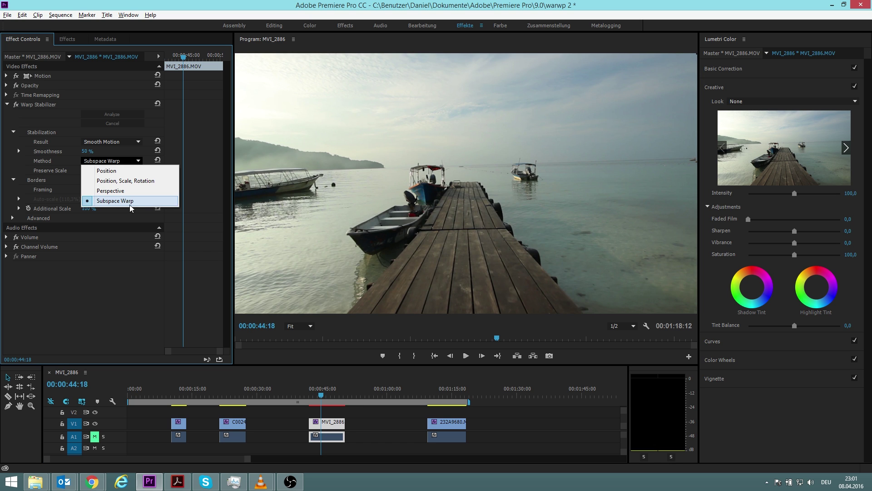
left_click(130, 202)
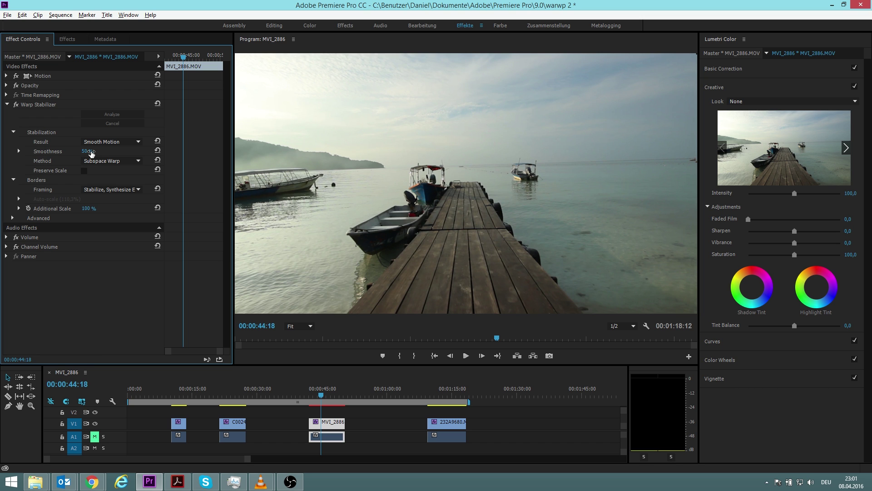
left_click(132, 161)
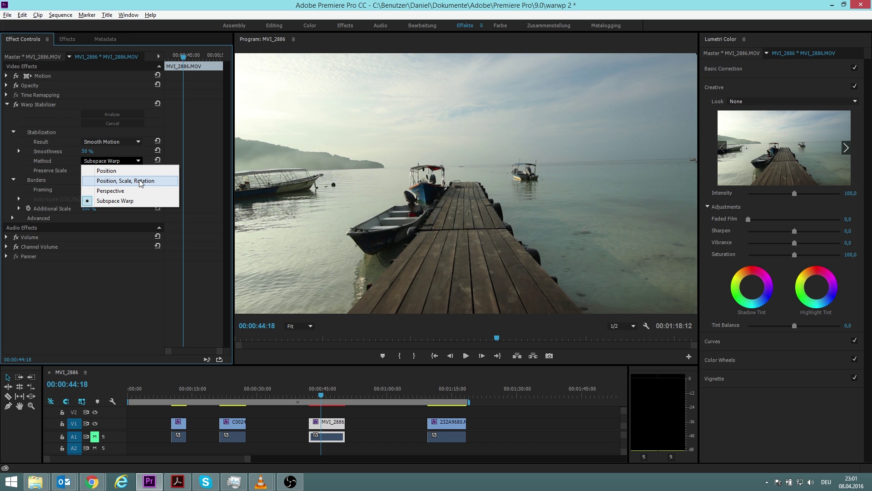
left_click(93, 201)
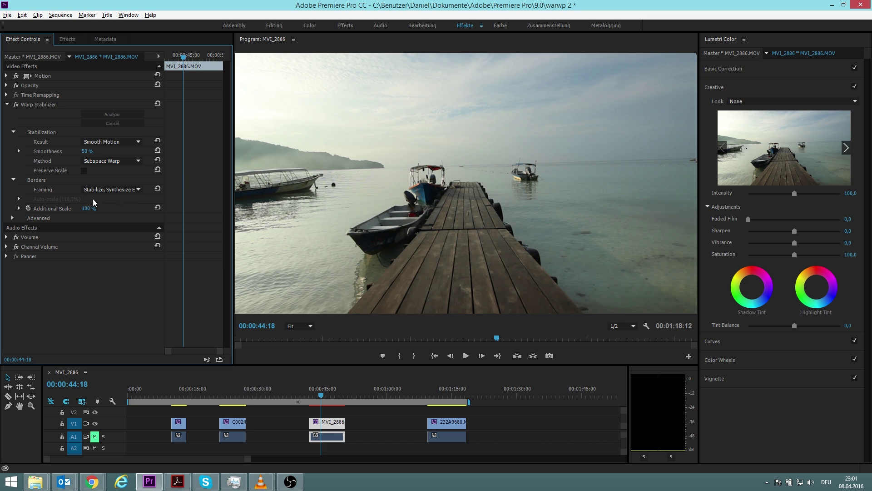
left_click(119, 191)
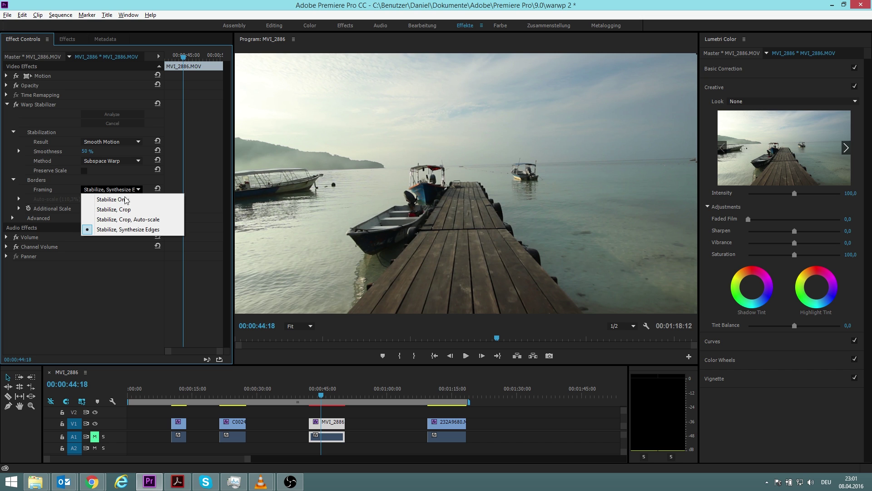
left_click(135, 199)
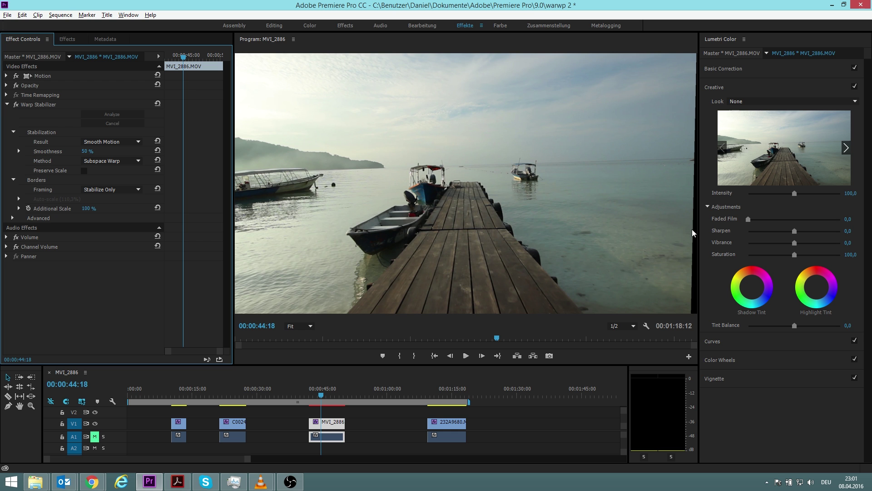
key("space")
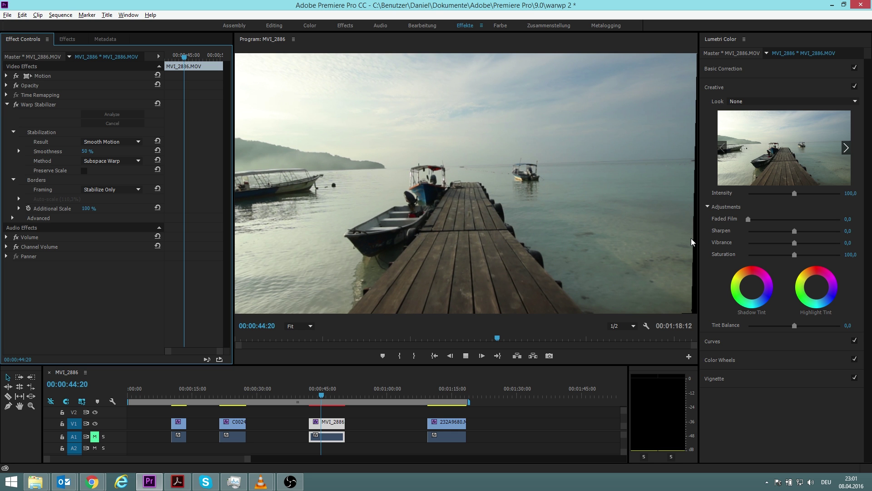
Set the pier clip's framing to Stabilize, Crop and play it back to check the crop.
left_click(114, 189)
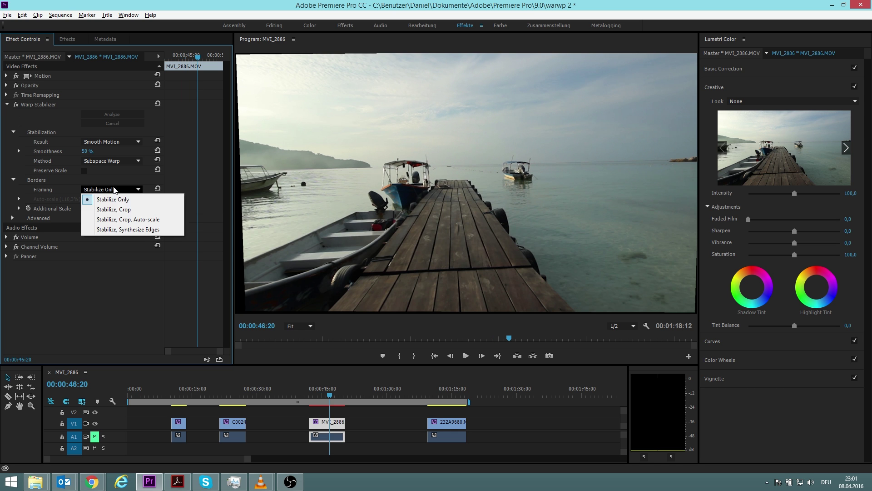
left_click(130, 210)
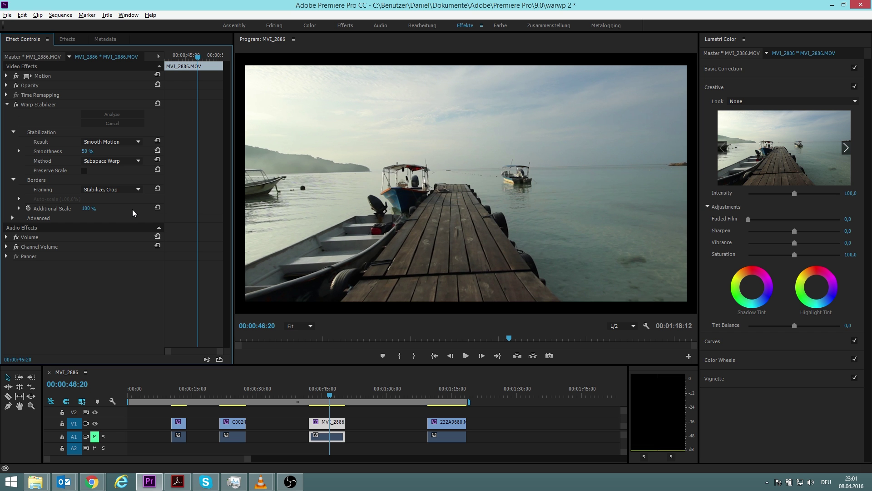
key("space")
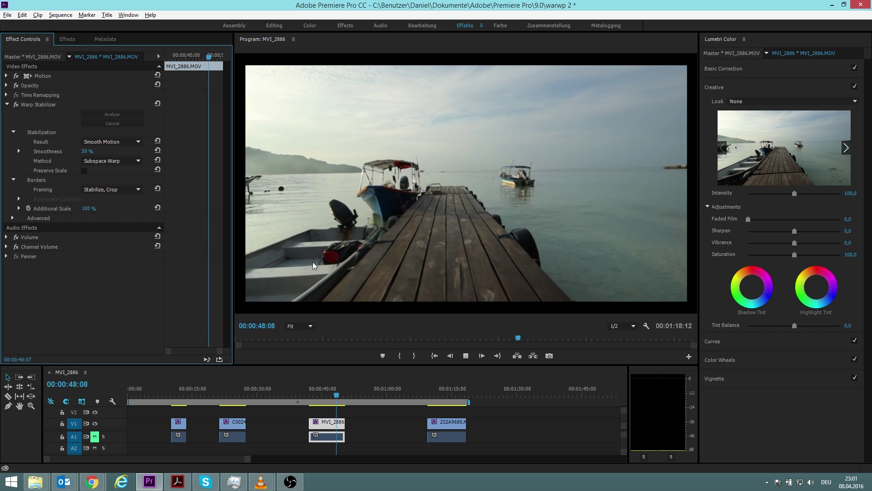
key("space")
Change framing to Stabilize, Crop, Auto-scale near 44 seconds and review the 110.3% auto-scaled result.
left_click(127, 190)
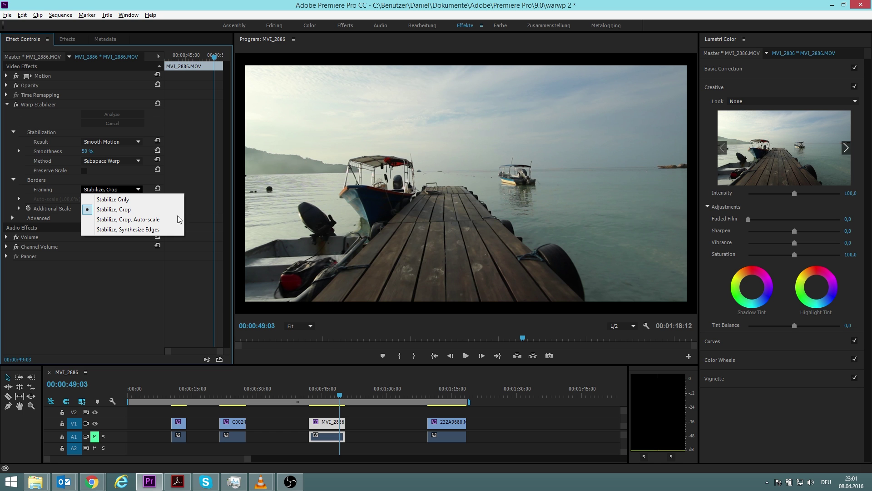
left_click(321, 395)
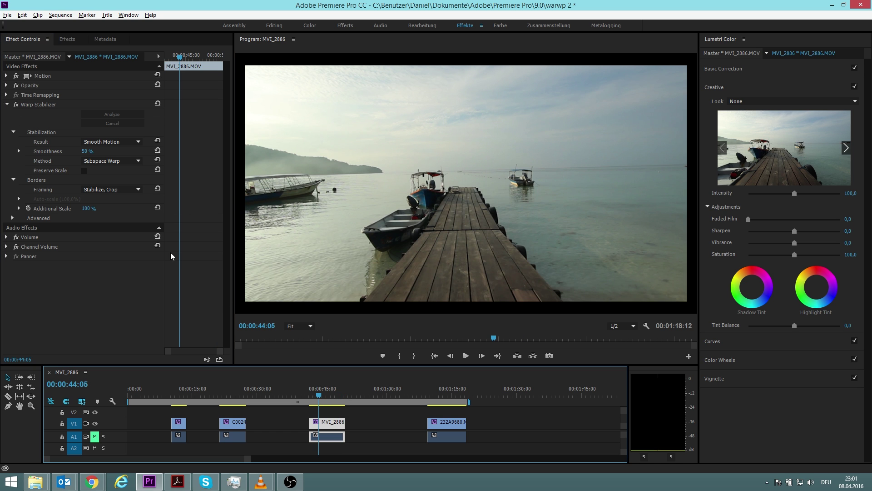
left_click(122, 190)
left_click(130, 220)
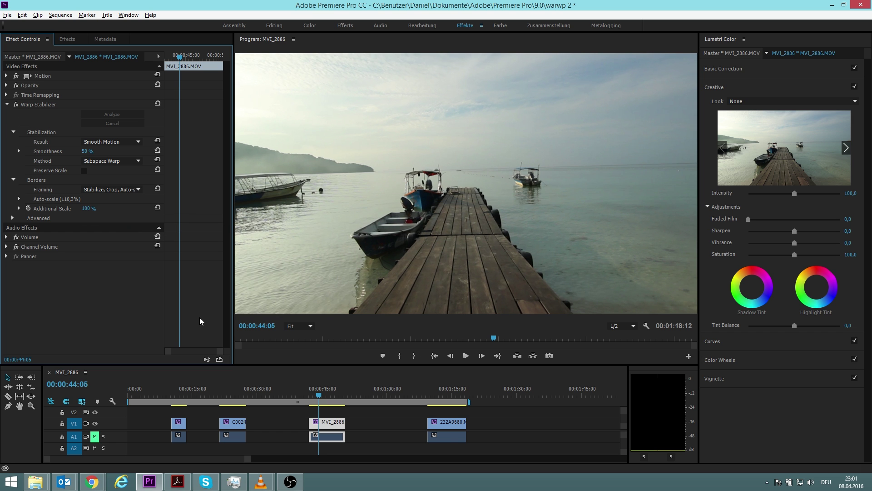
key("space")
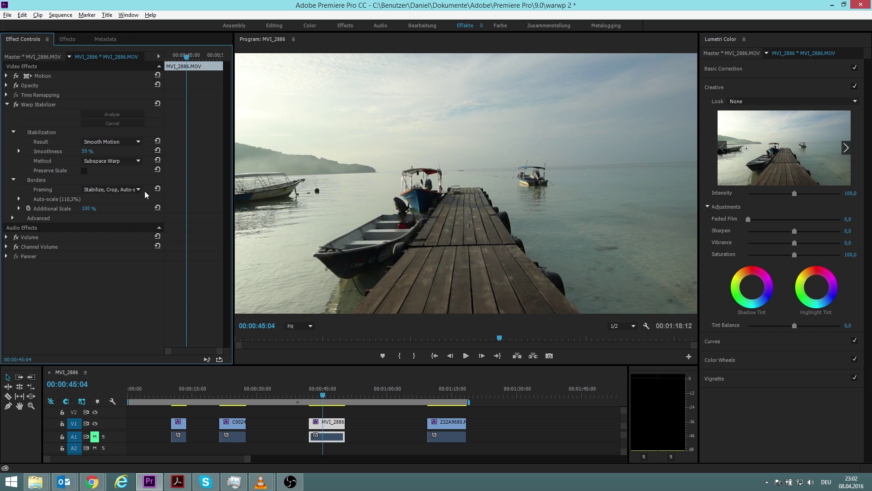
left_click(143, 190)
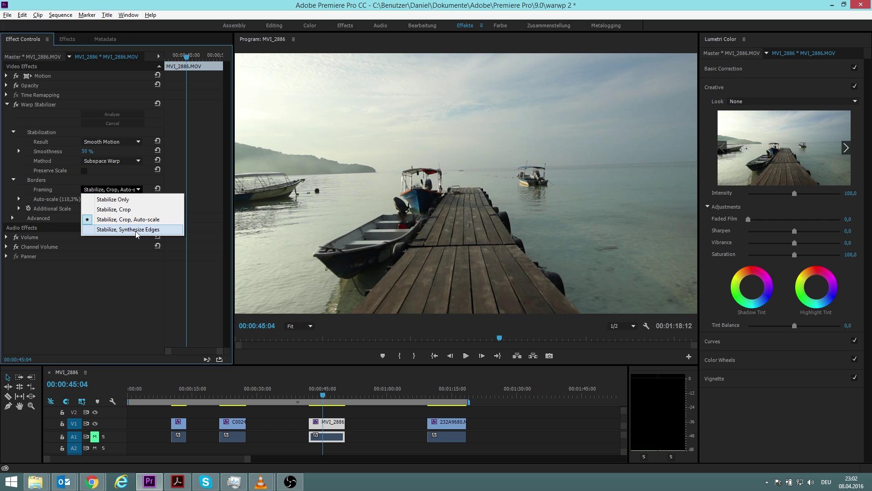
left_click(316, 399)
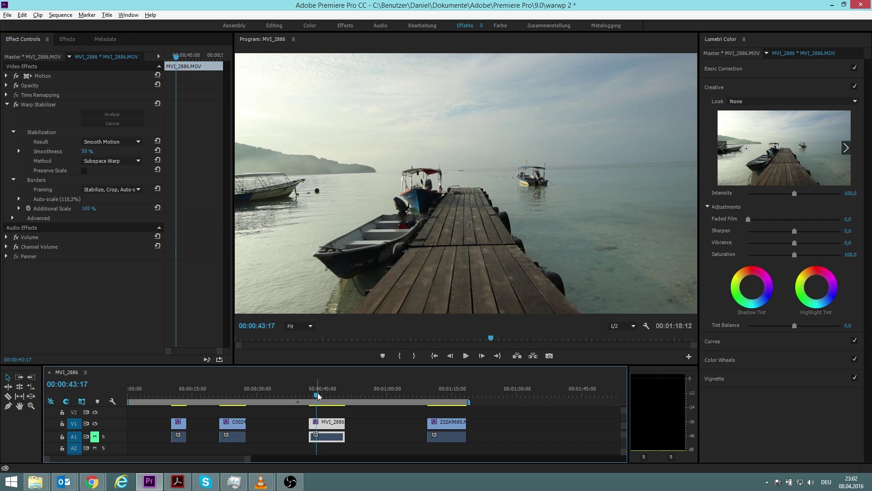
left_click(139, 191)
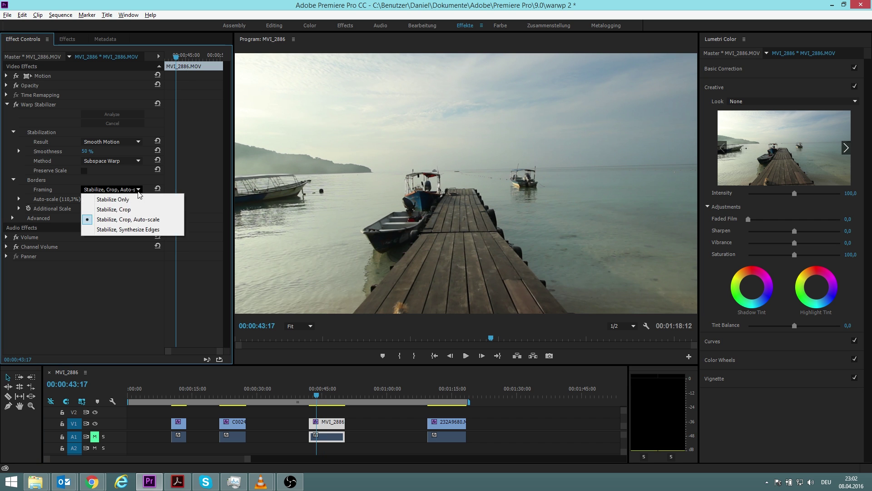
left_click(136, 221)
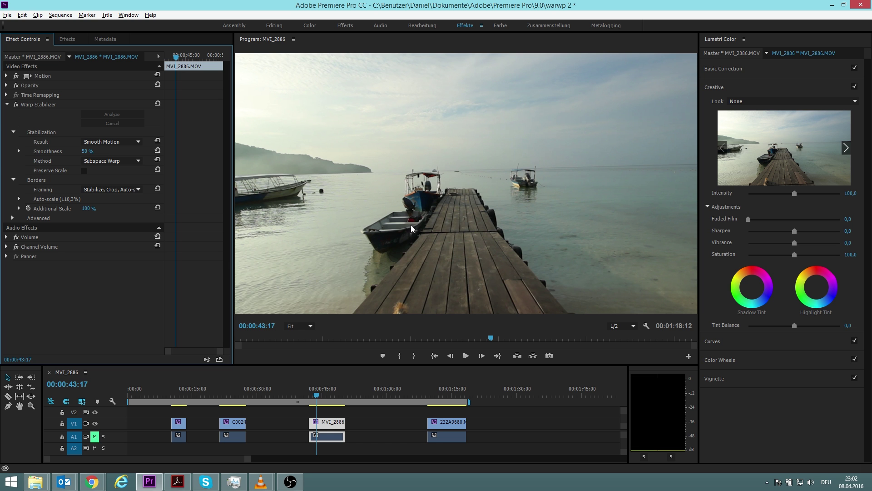
key("space")
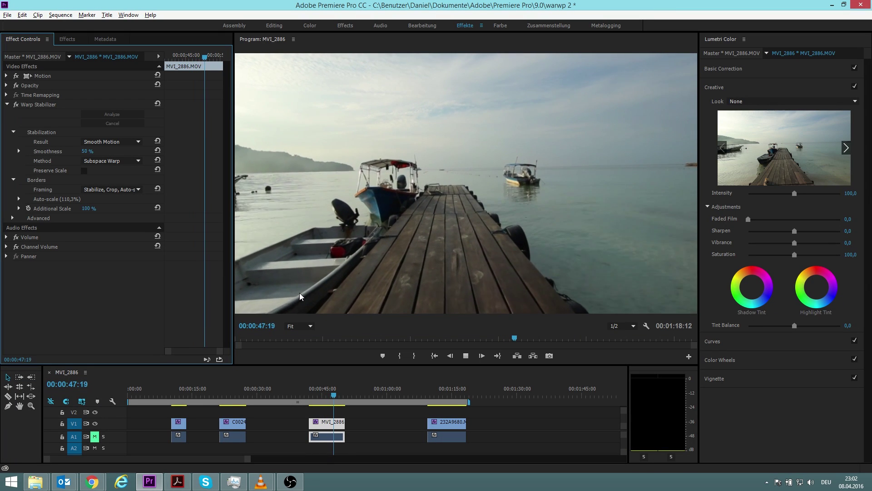
key("space")
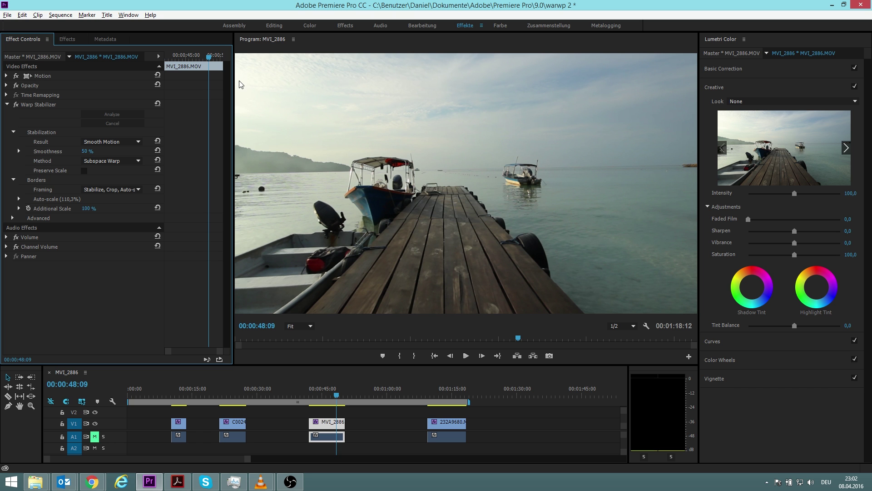
key("space")
key("space")
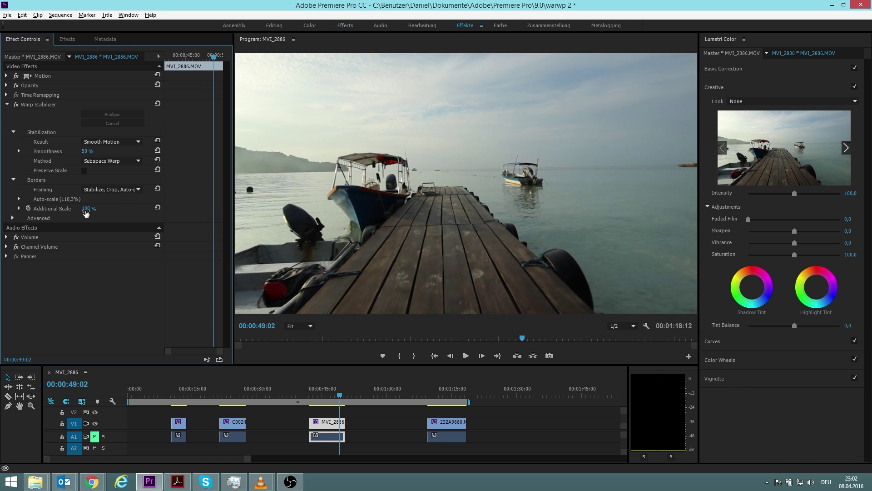
left_click(122, 190)
left_click(170, 293)
left_click(336, 391)
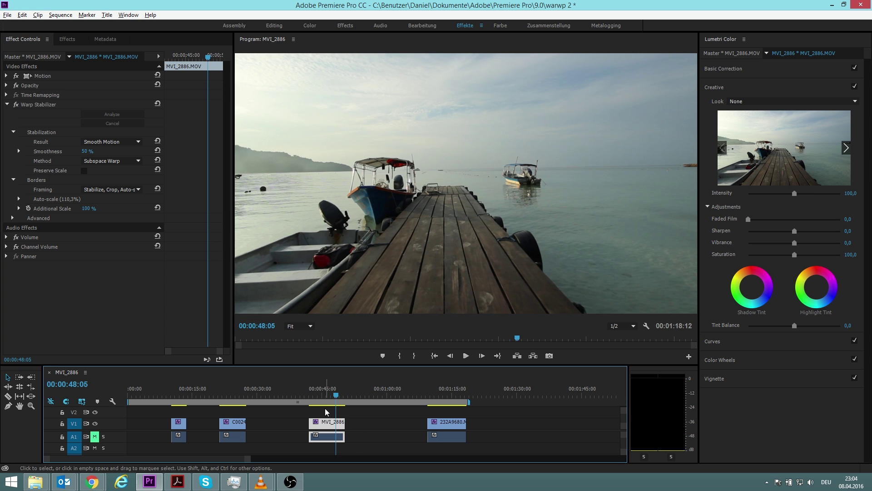
left_click(306, 393)
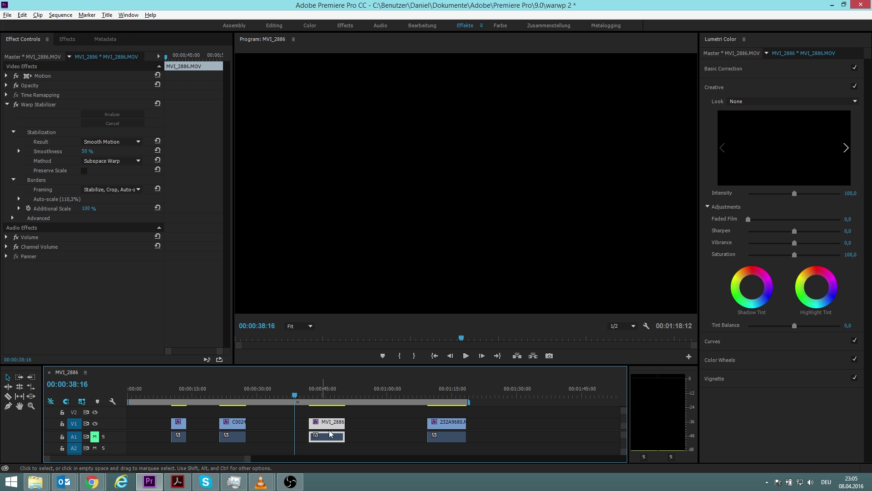
left_click(314, 393)
key("space")
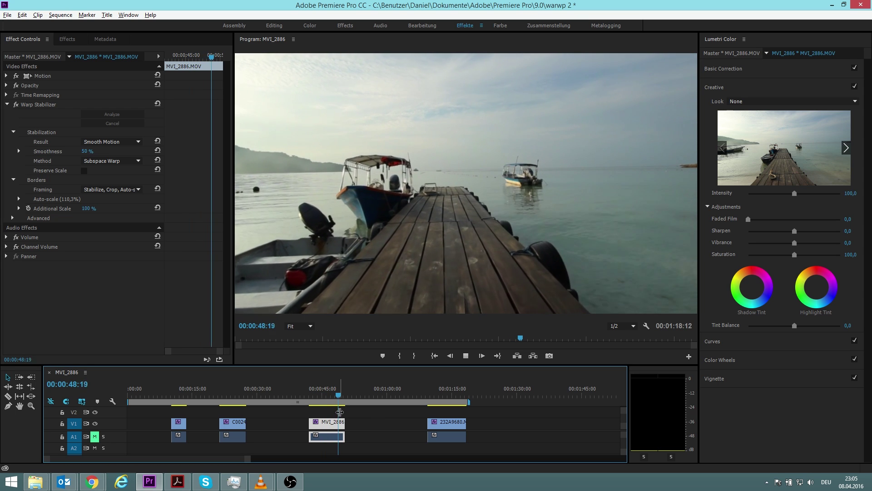
left_click(228, 392)
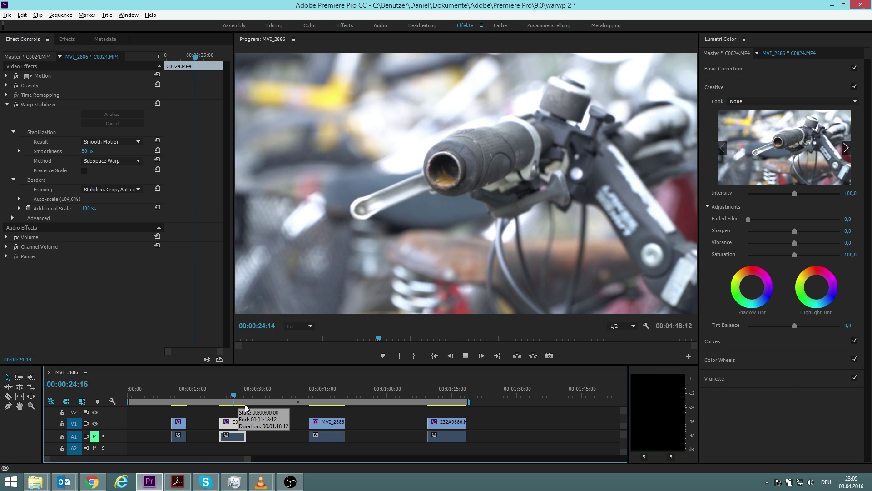
key("space")
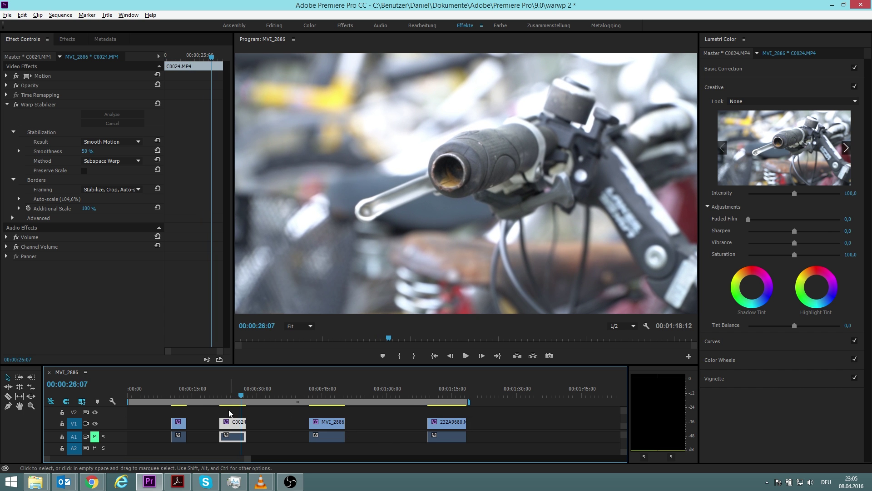
left_click(176, 391)
key("space")
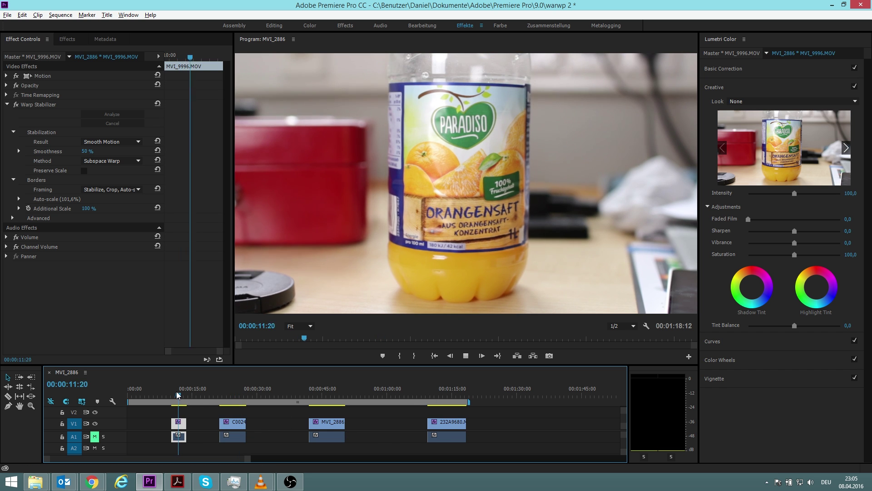
left_click(318, 390)
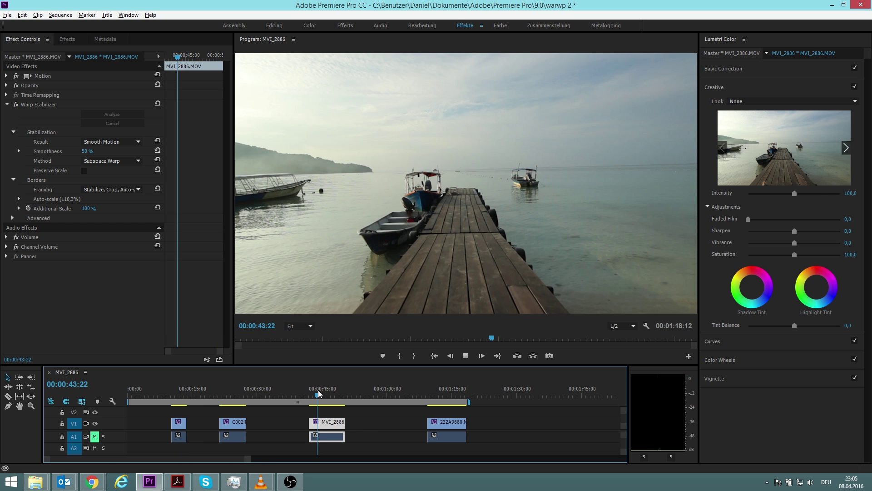